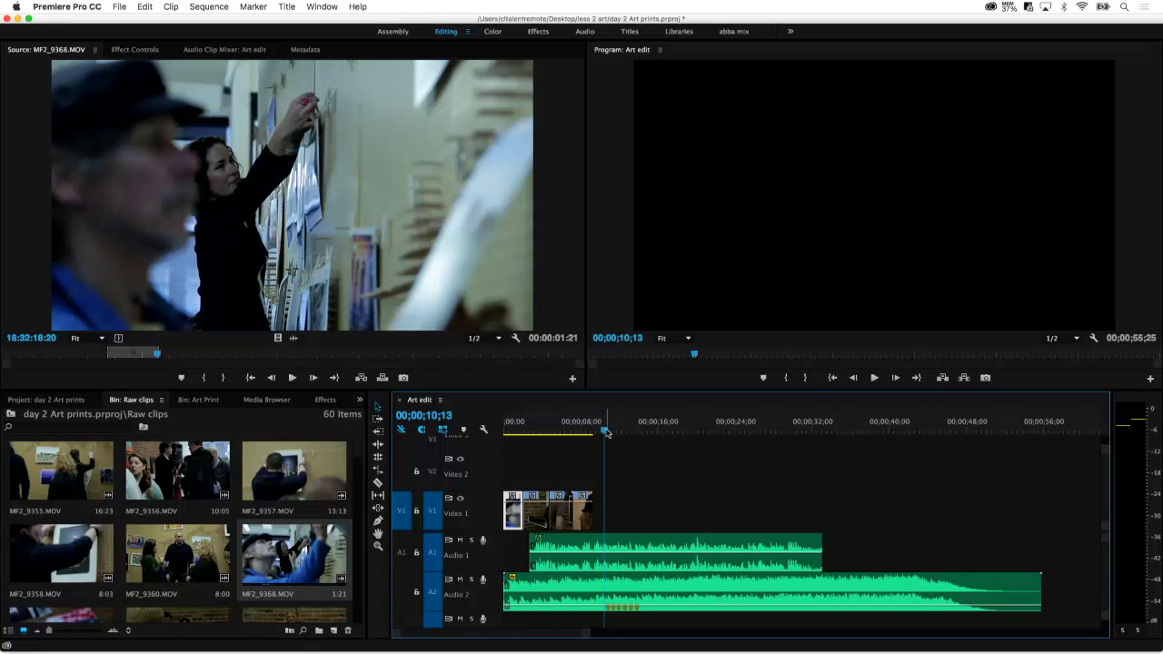
# Place the playhead at the end of the last clip on Video 1 and add a sequence marker there.
pyautogui.click(586, 433)
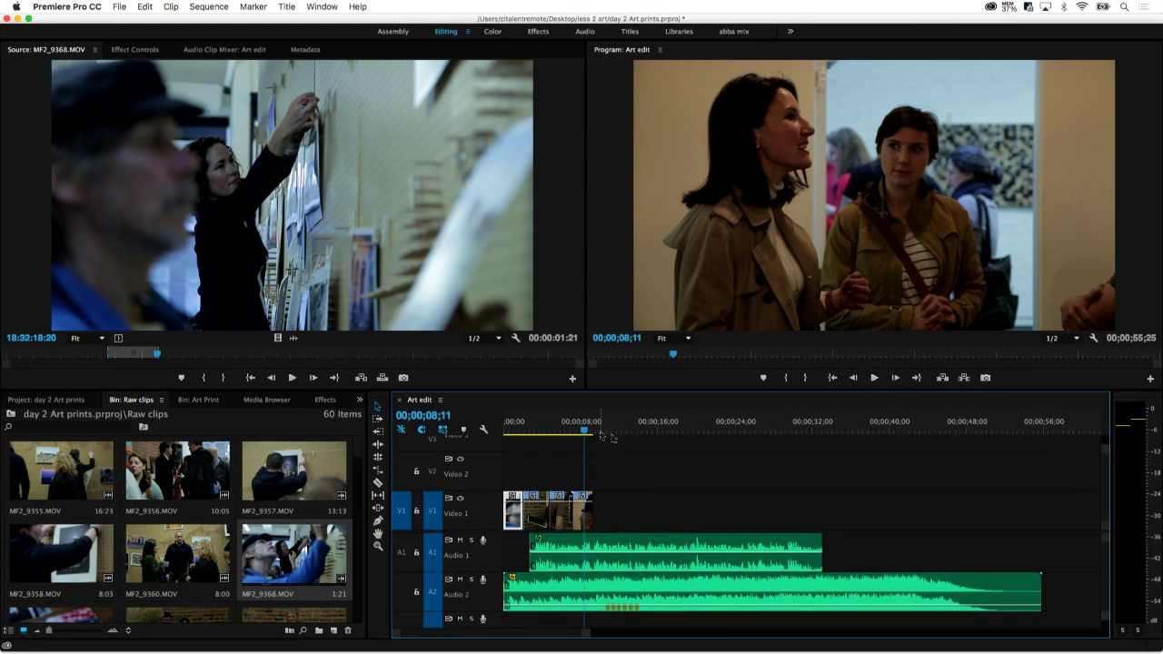
pyautogui.click(605, 435)
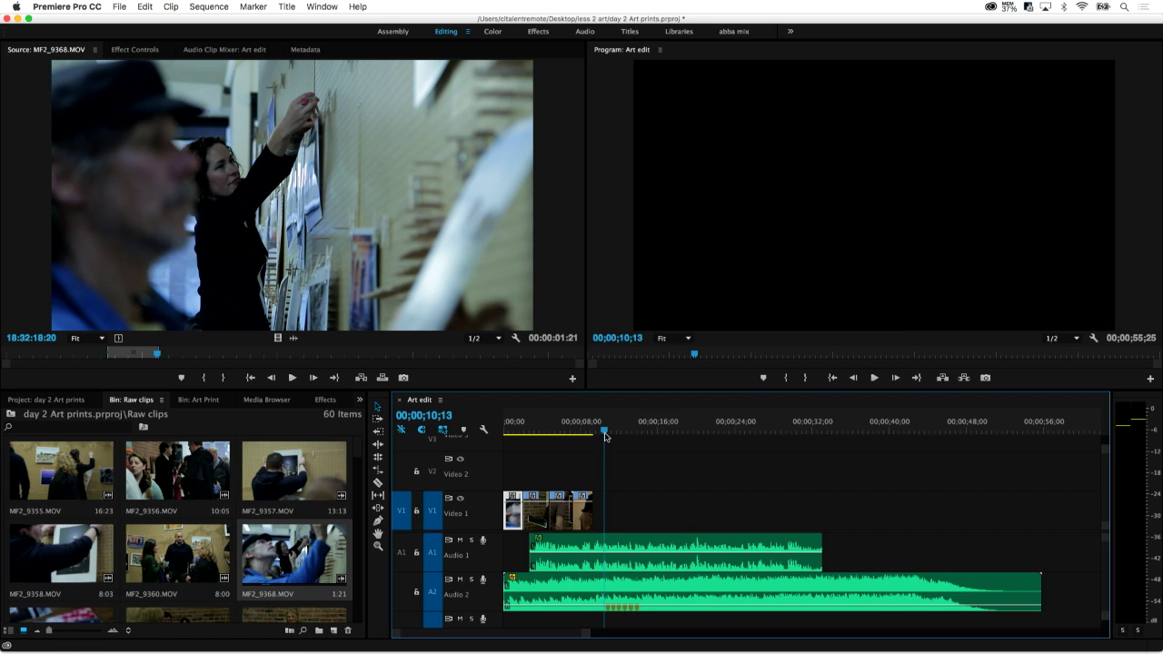
pyautogui.press('Up')
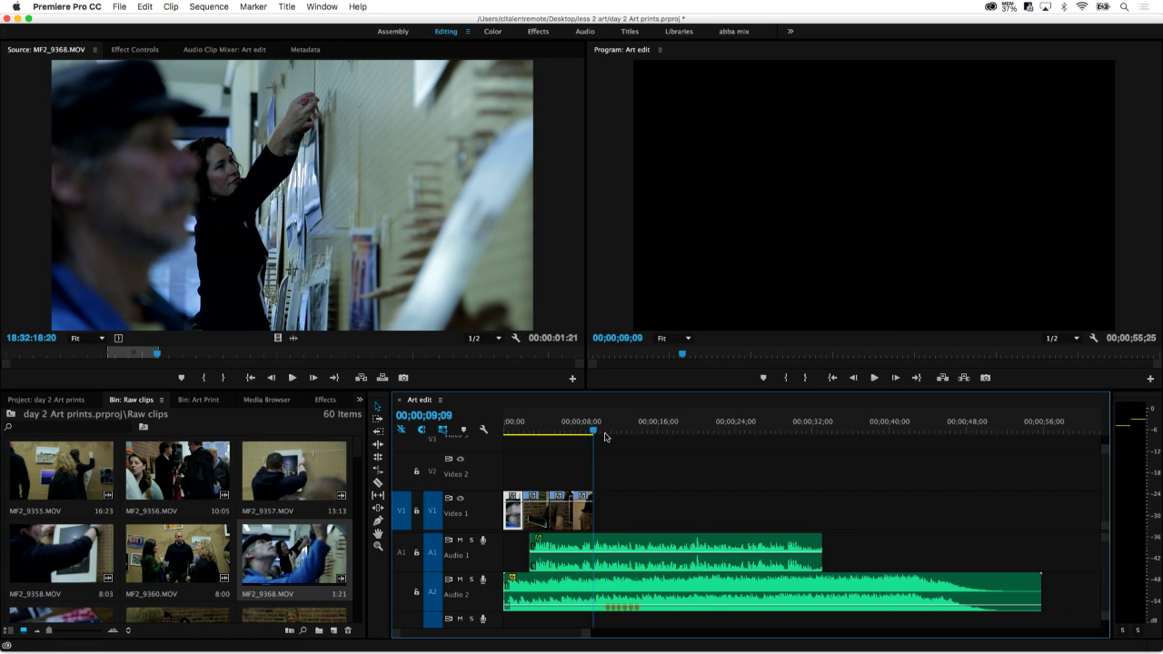
pyautogui.press('Left')
pyautogui.press('Right')
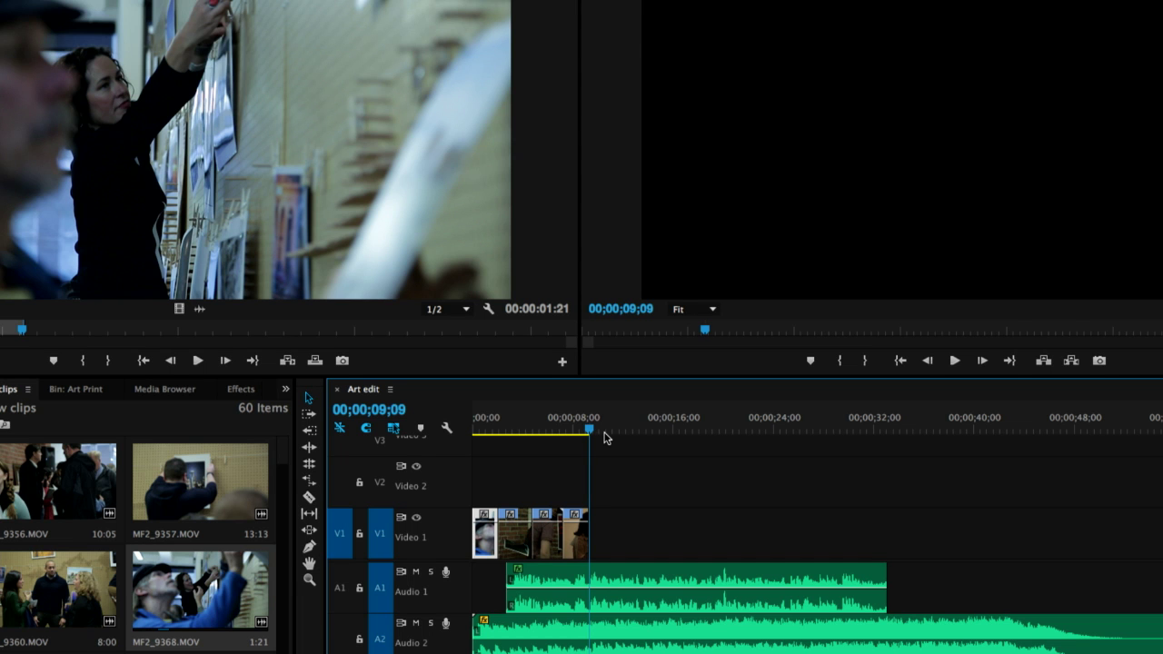
pyautogui.press('m')
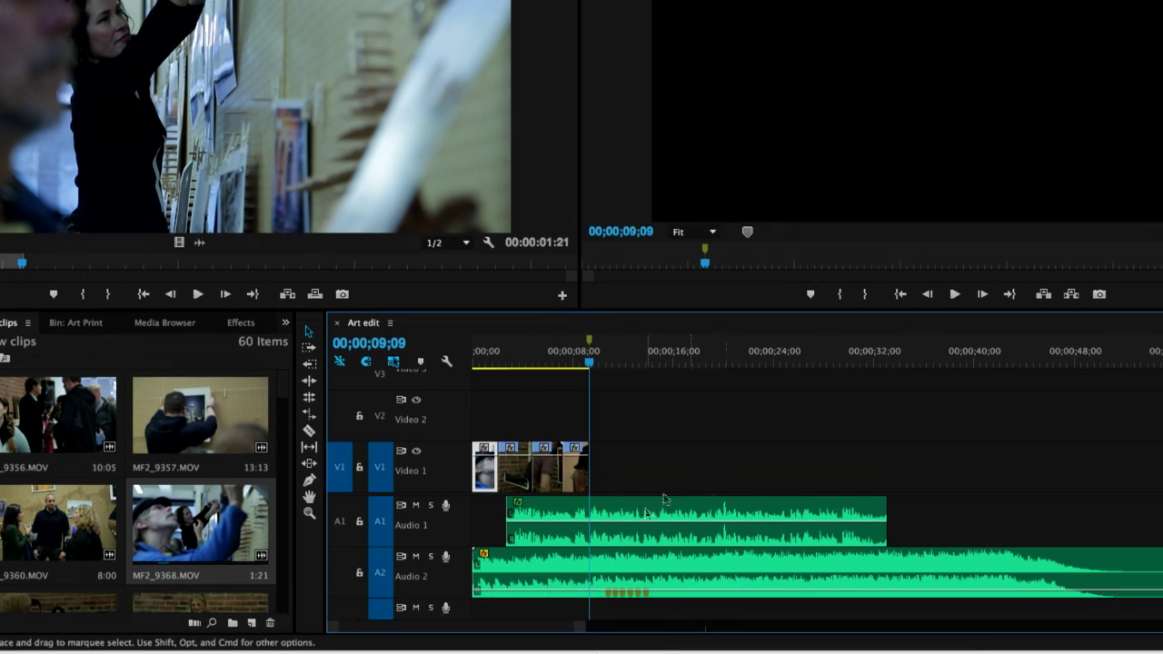
pyautogui.click(618, 536)
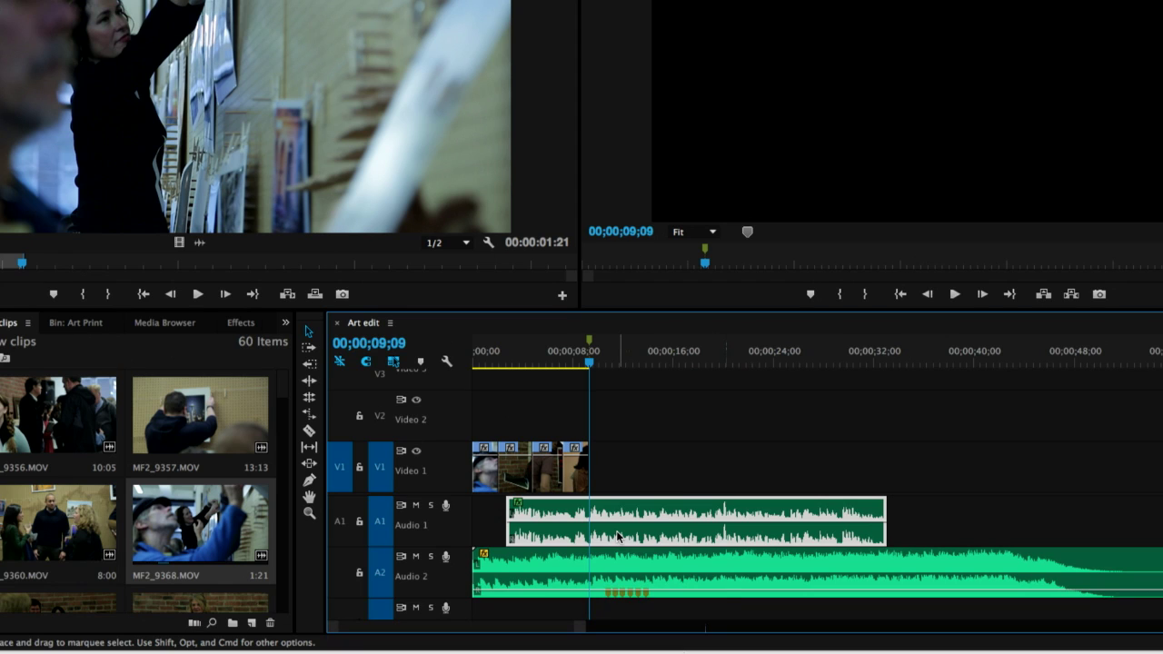
pyautogui.click(663, 459)
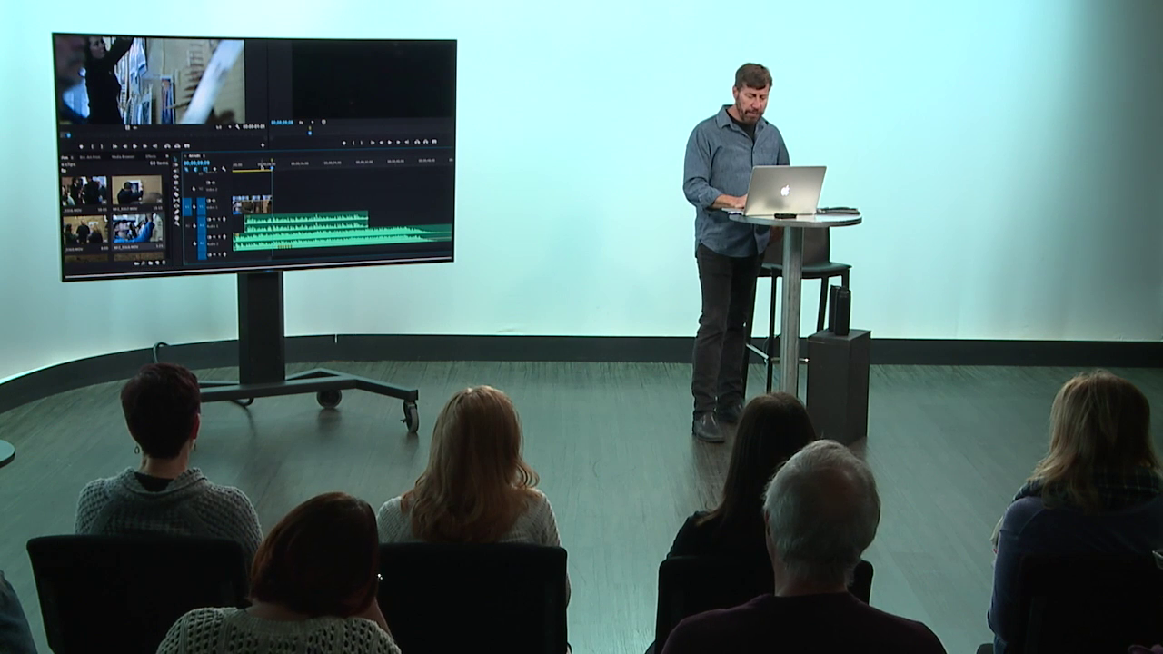
# Mute Audio 1, play the sequence, and add sequence markers on the music's beats from the first marker up to about 21 seconds.
pyautogui.click(256, 169)
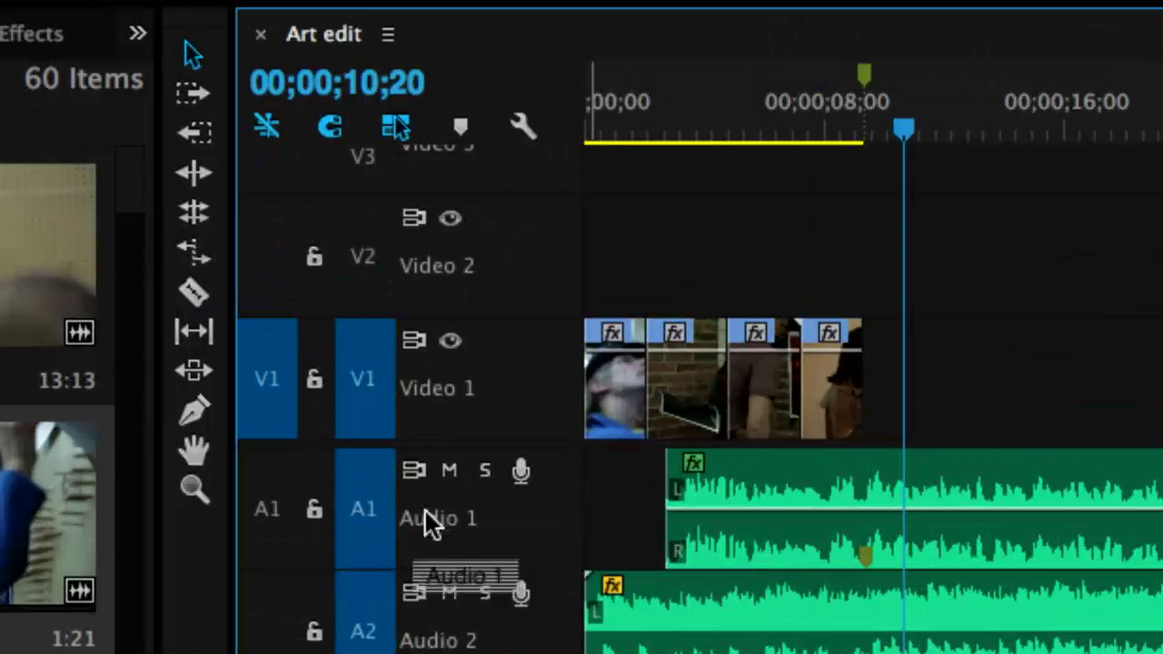
pyautogui.click(450, 471)
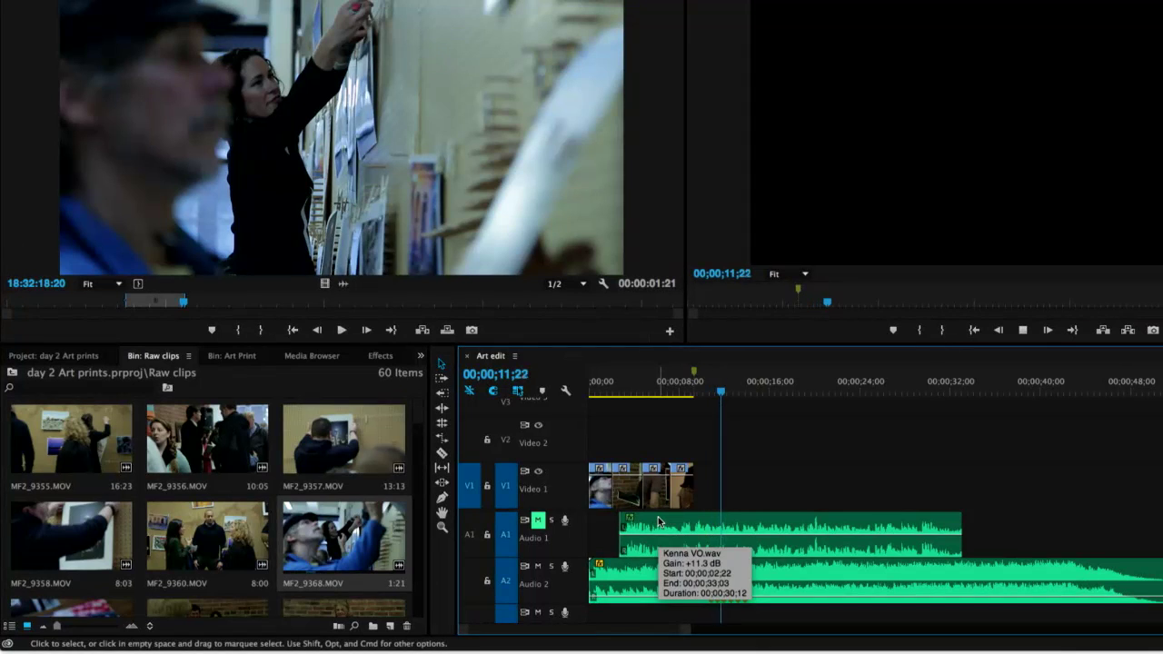
pyautogui.press('space')
pyautogui.click(655, 392)
pyautogui.press('space')
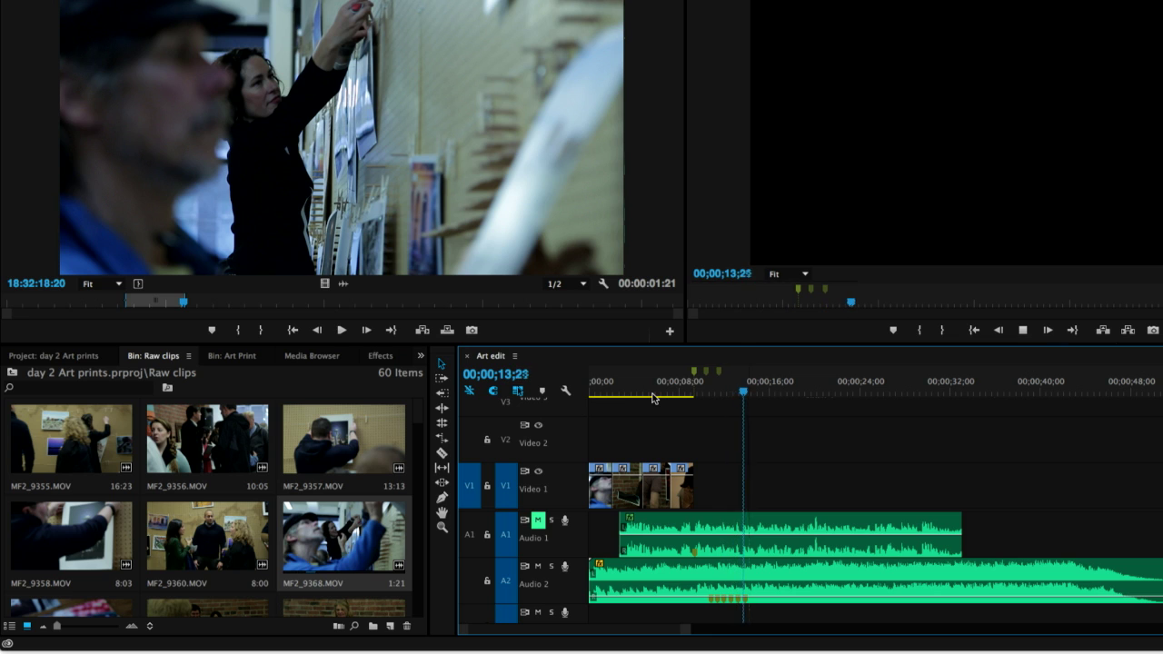
pyautogui.press('m')
pyautogui.press('m')
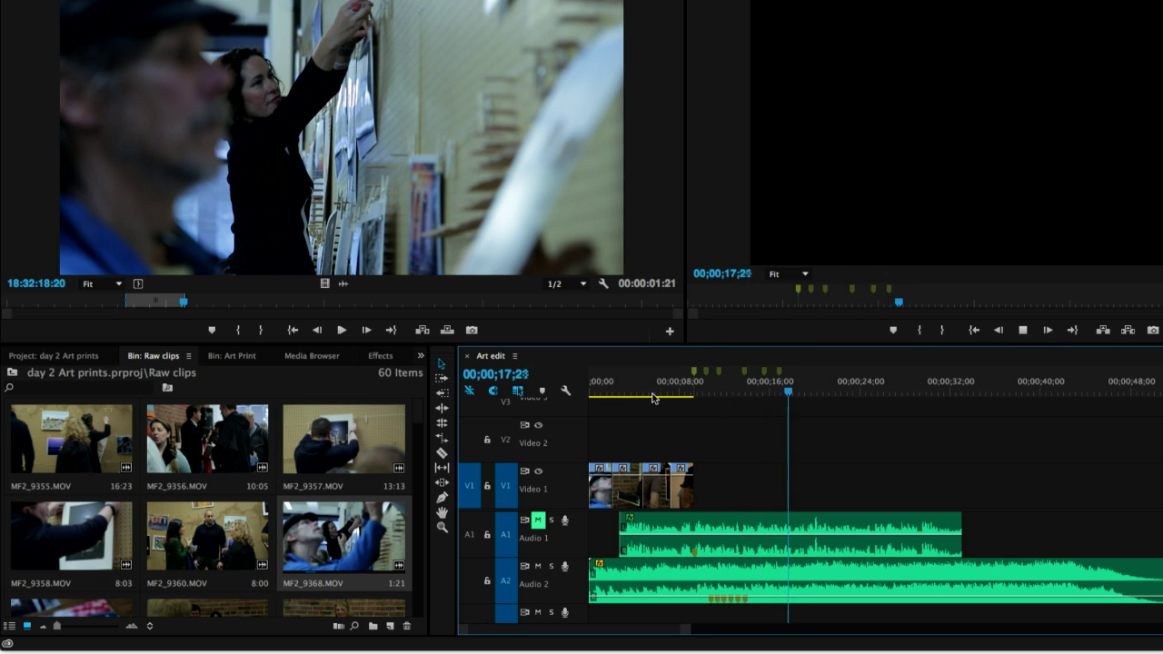
pyautogui.press('m')
pyautogui.press('m')
pyautogui.press('m')
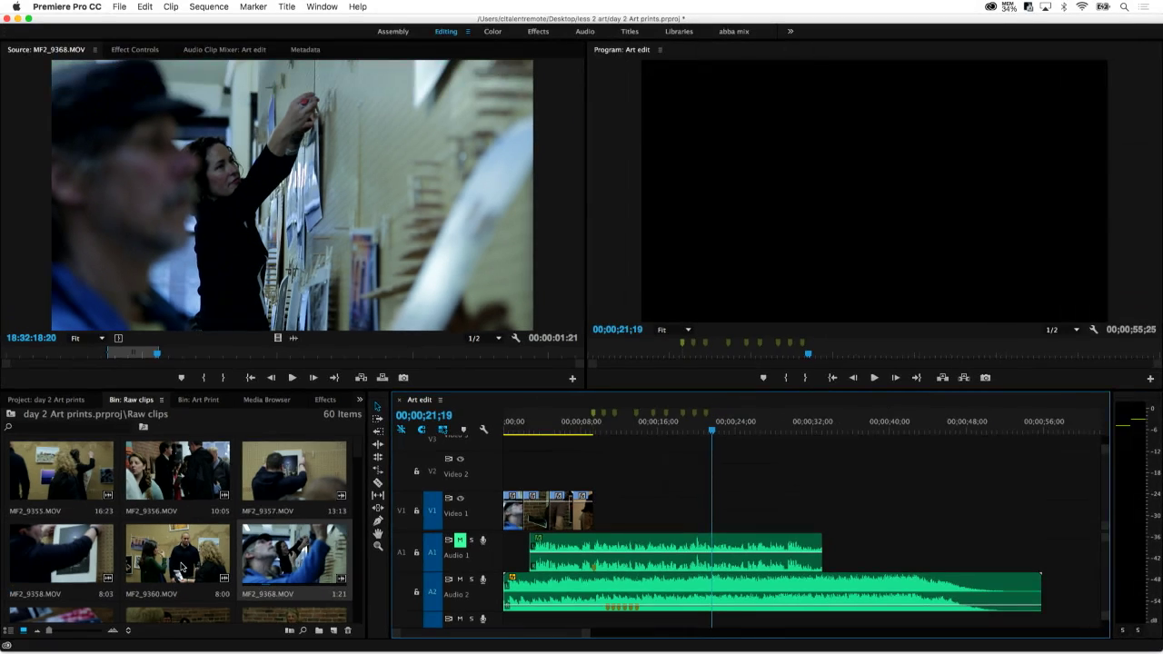
# Maximize the Raw clips bin and enlarge its thumbnails to review the footage from MF2_9355.MOV onward.
pyautogui.press('`')
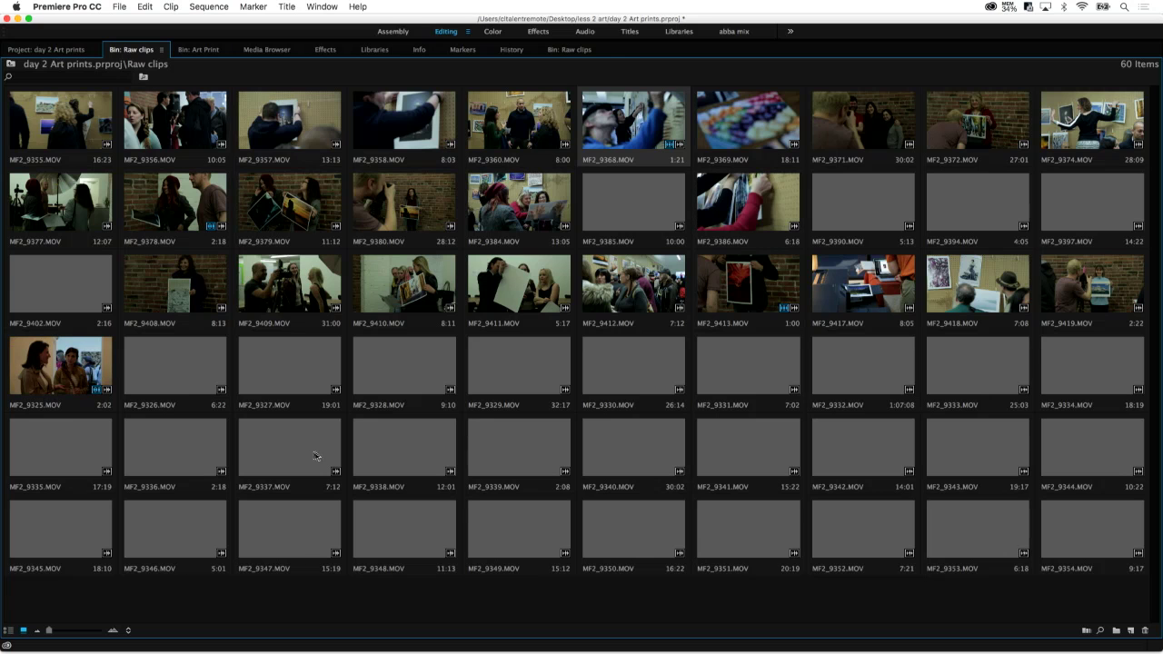
pyautogui.click(74, 630)
pyautogui.scroll(-6, 230, 240)
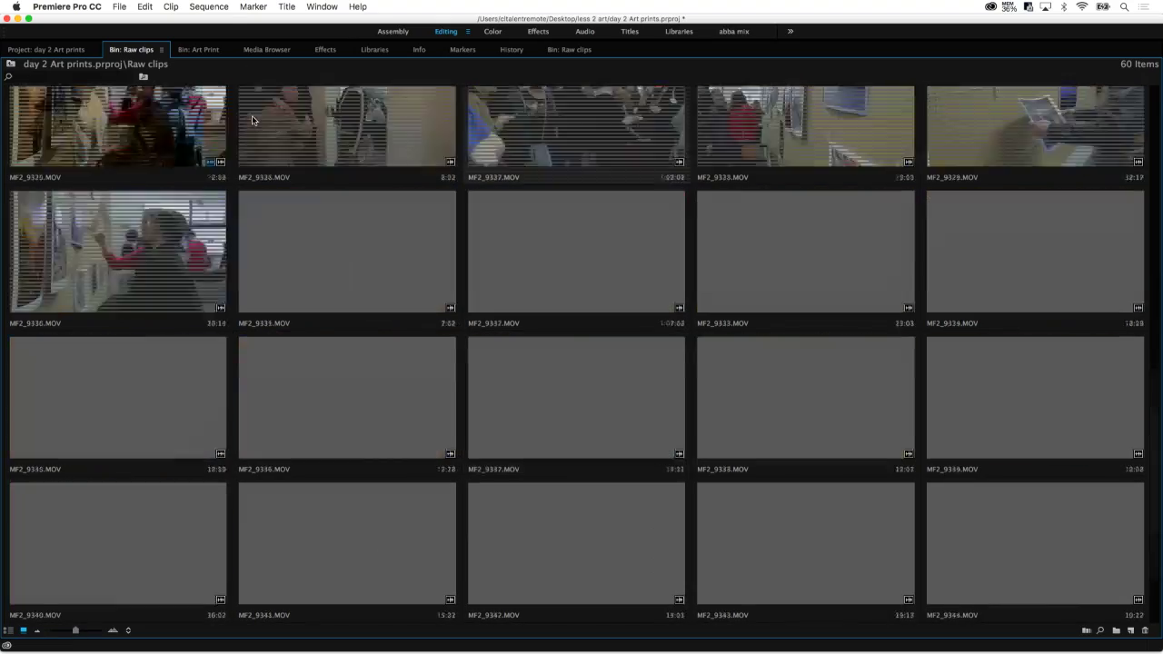
pyautogui.scroll(-5, 252, 116)
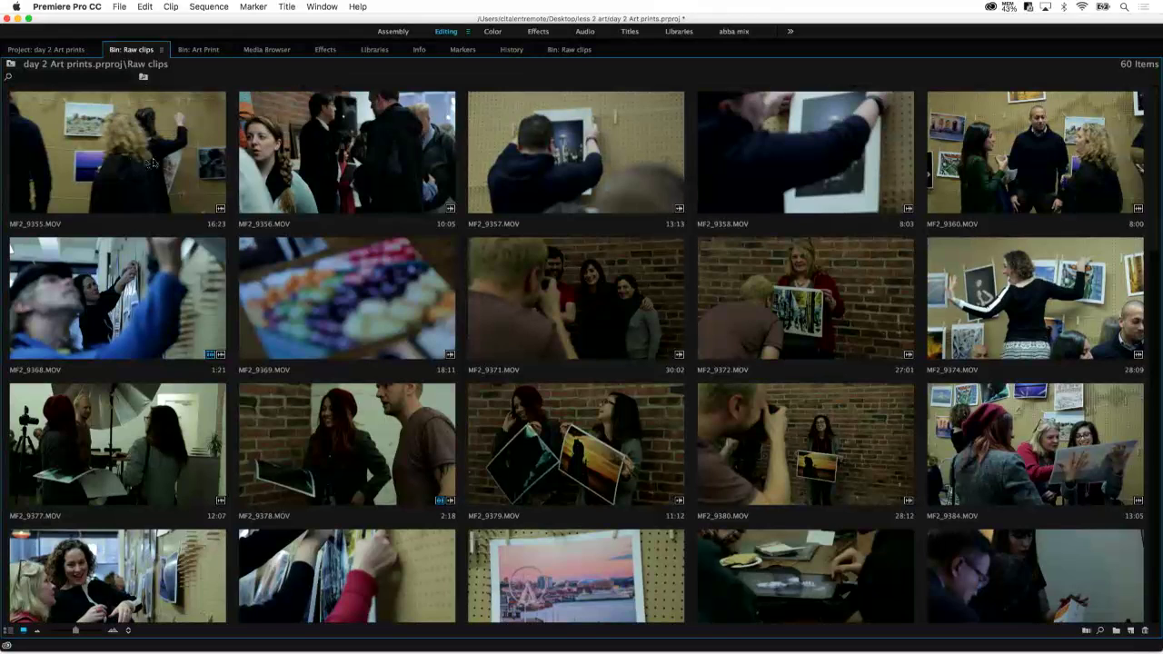
# Trim MF2_9355.MOV to a duration of 9:06 in the bin and delete MF2_9356.MOV.
pyautogui.click(155, 195)
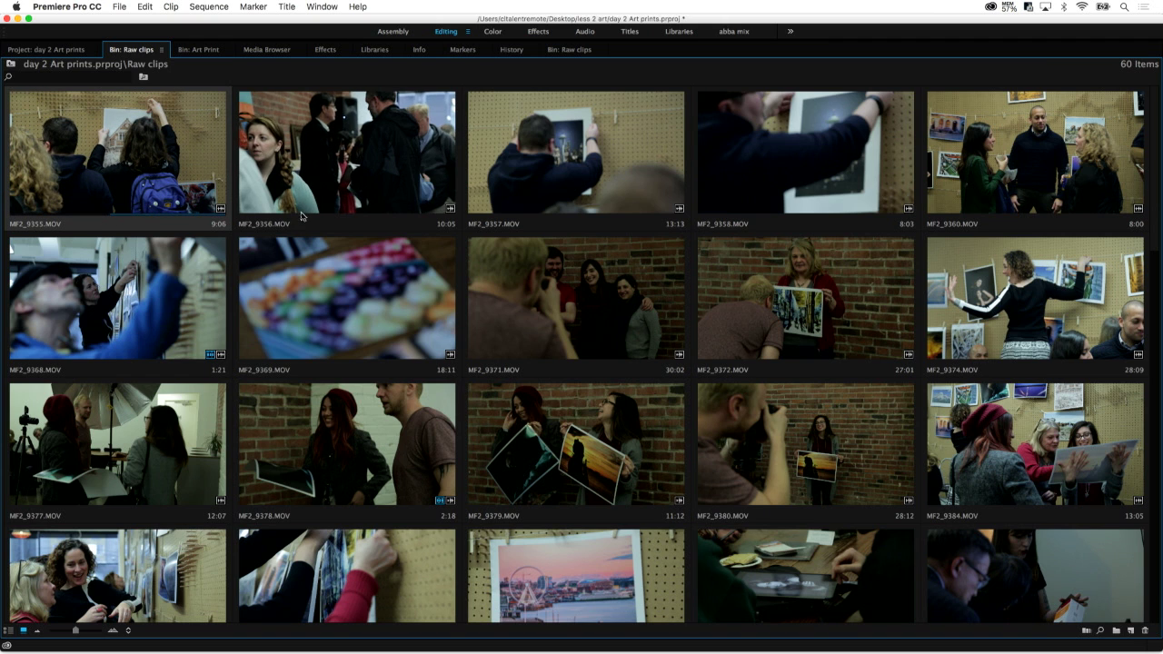
pyautogui.click(331, 187)
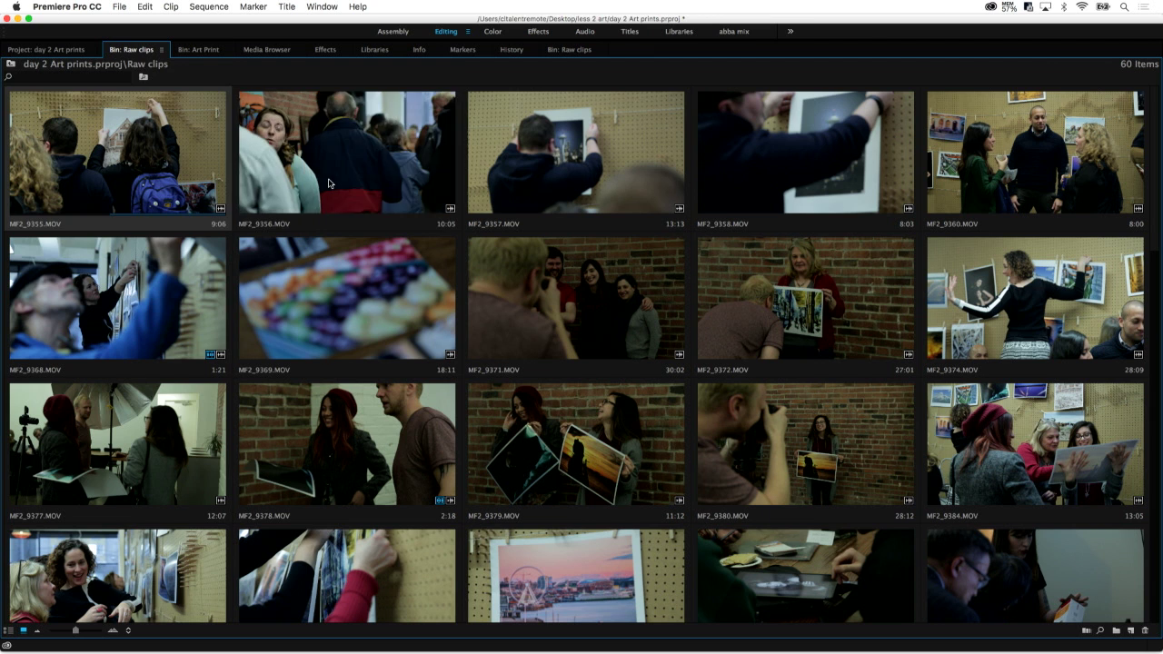
pyautogui.press('Delete')
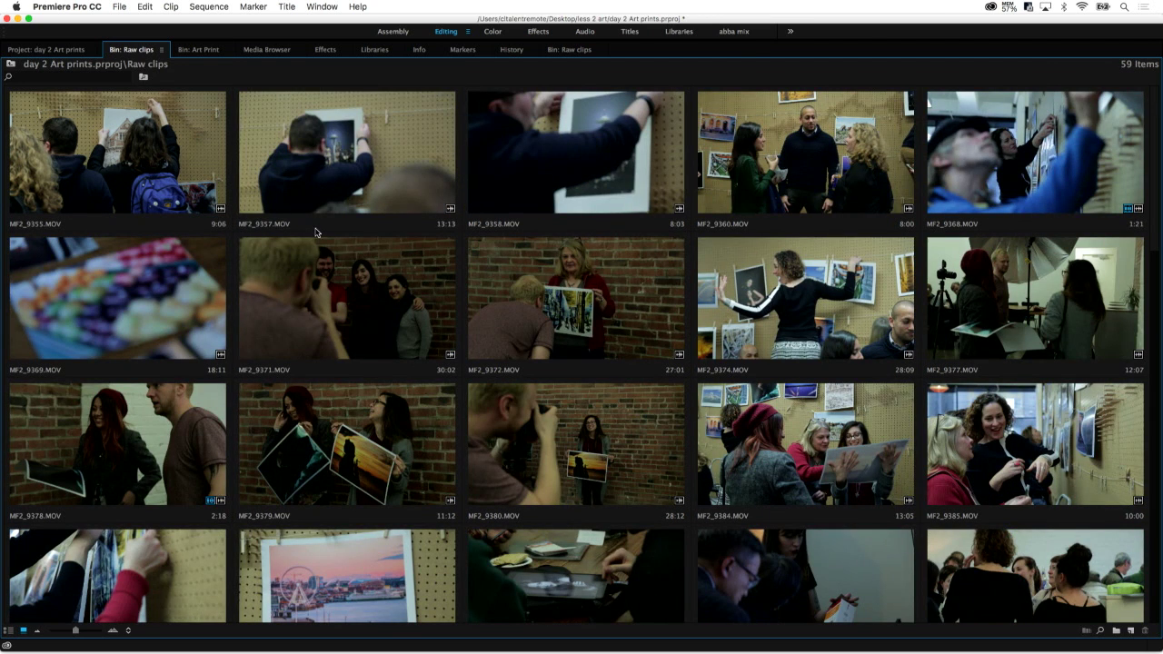
# Trim MF2_9357.MOV to a duration of 8:20 in the bin and delete MF2_9358.MOV.
pyautogui.click(305, 182)
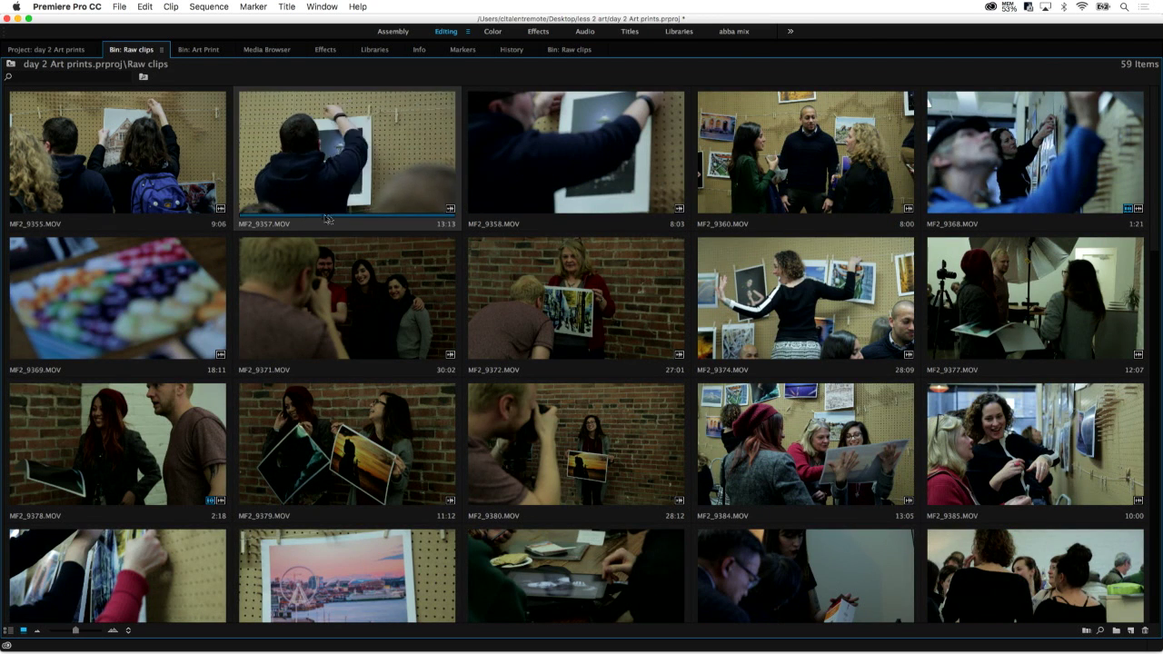
pyautogui.click(562, 191)
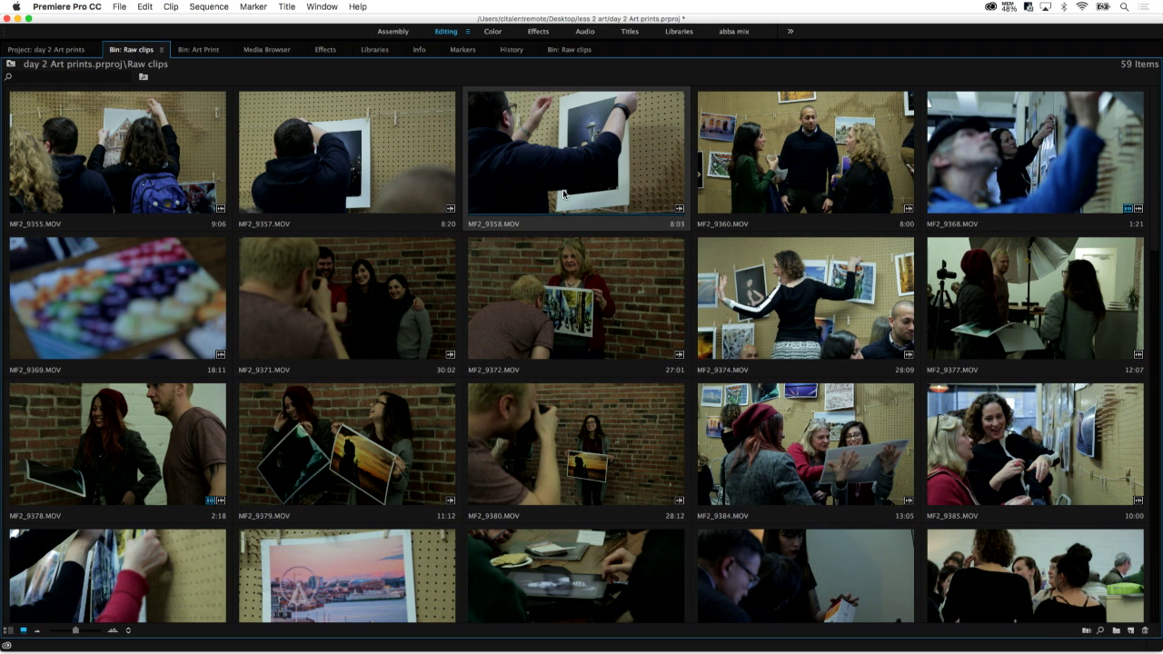
pyautogui.press('Delete')
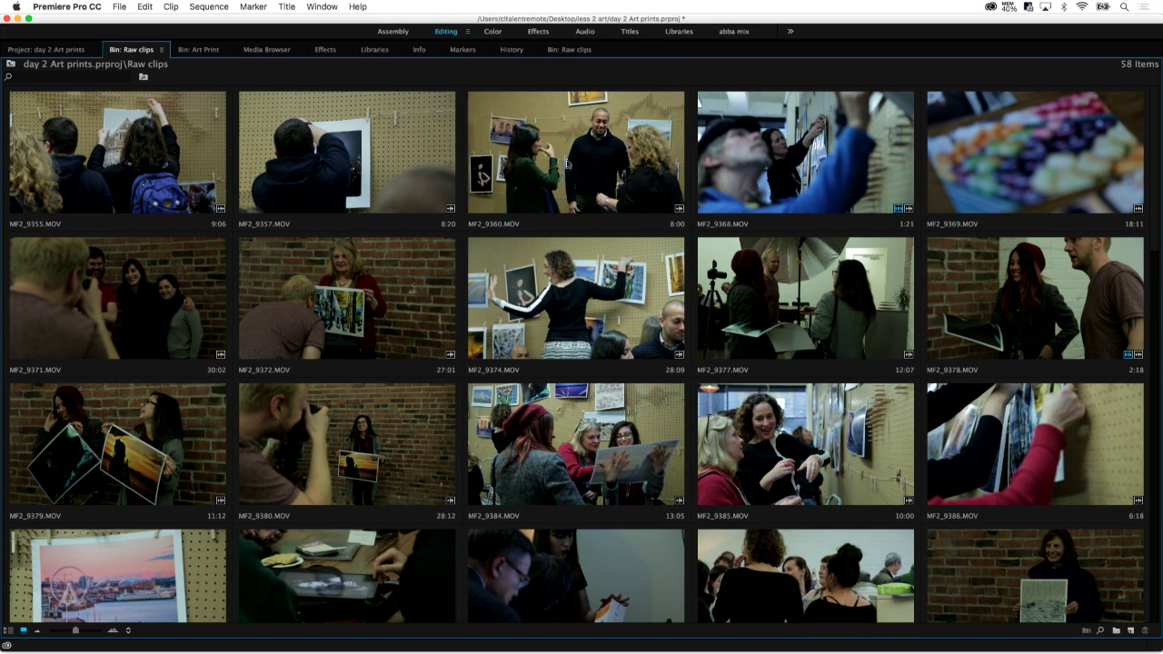
# Set the In point of MF2_9360.MOV for a duration of 2:23 and check MF2_9368.MOV.
pyautogui.click(605, 215)
pyautogui.press('i')
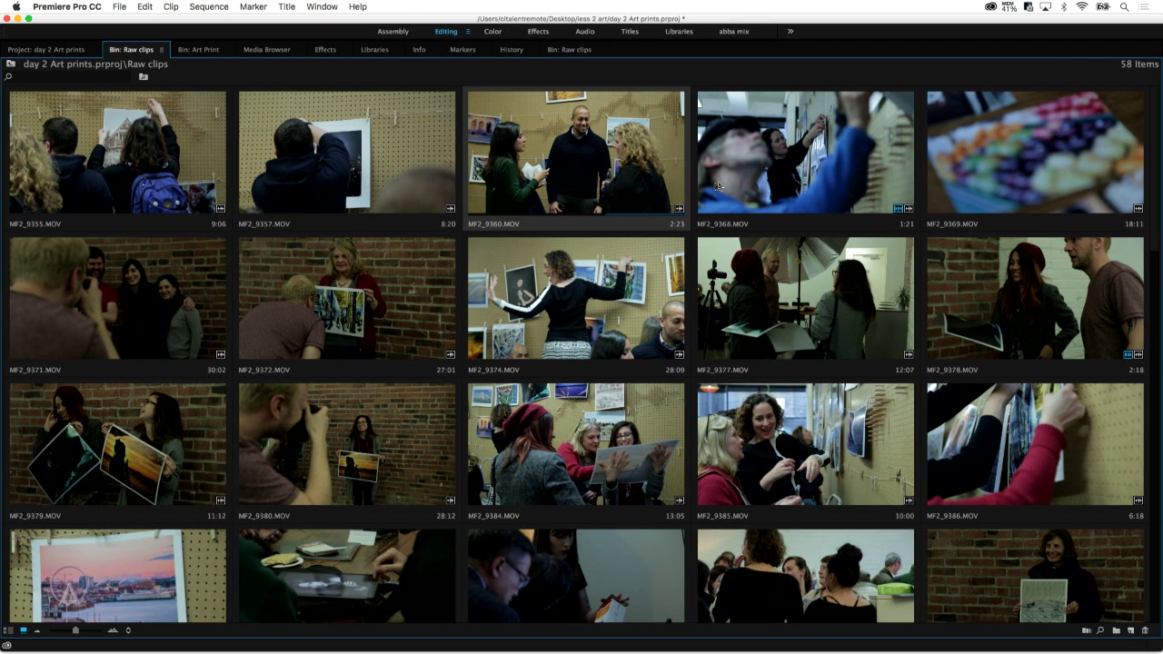
pyautogui.click(797, 184)
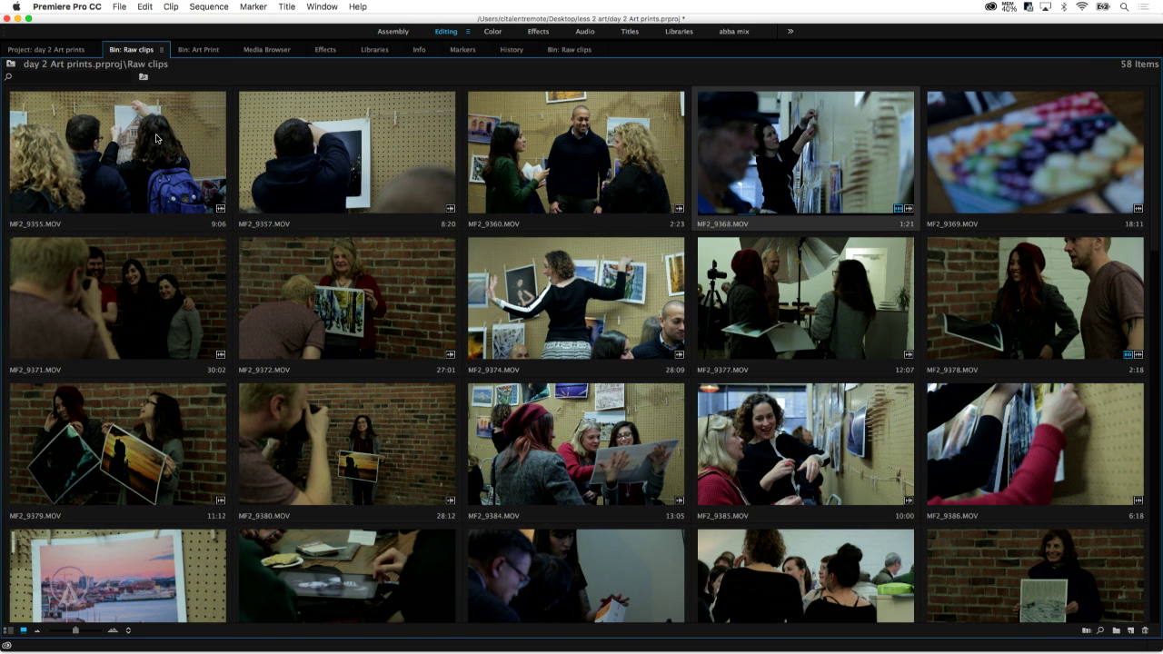
# Restore the bin to its normal size, shrink the thumbnails, and select the nine clips from MF2_9355.MOV to MF2_9377.MOV.
pyautogui.press('`')
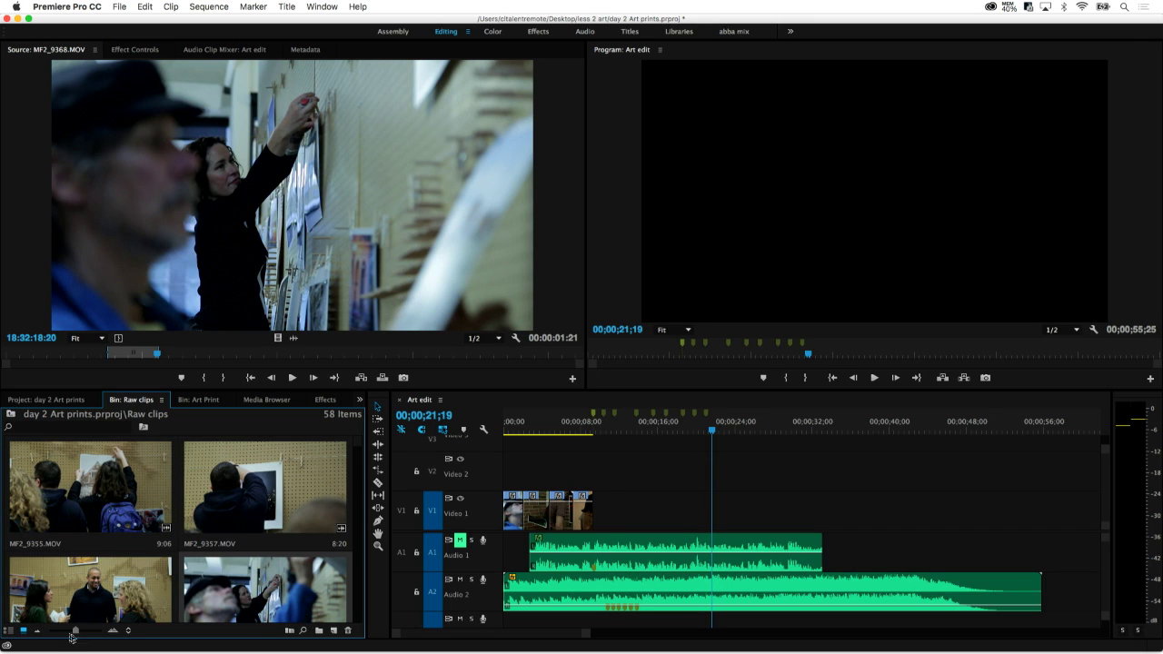
pyautogui.moveTo(75, 633); pyautogui.dragTo(40, 634)
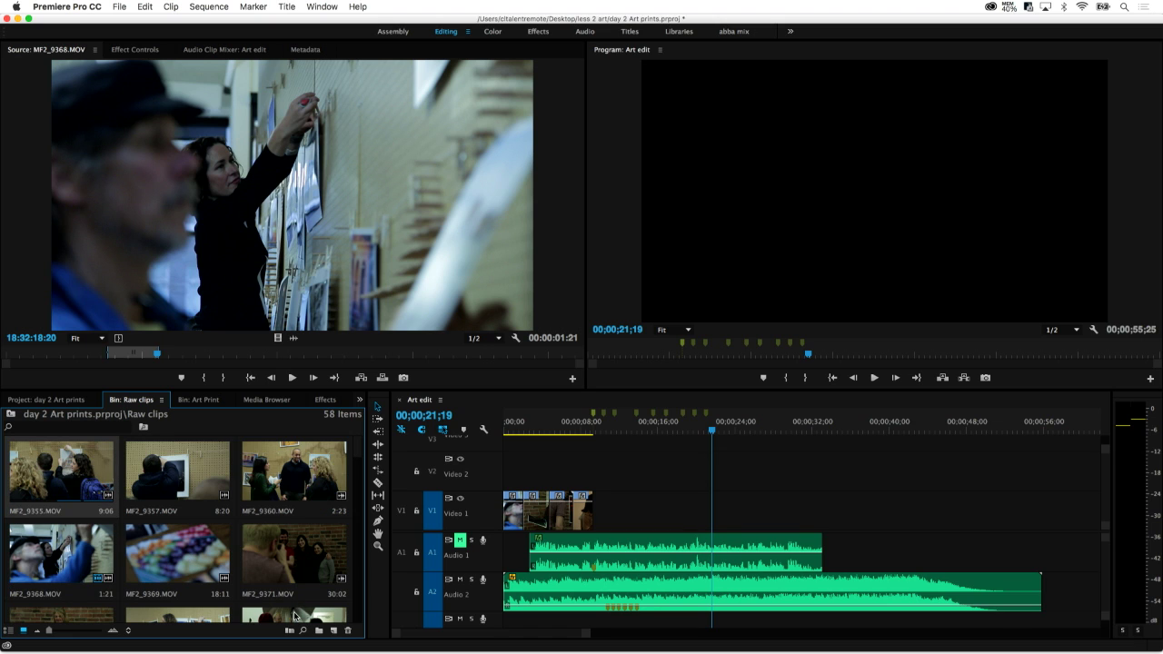
pyautogui.keyDown('shift'); pyautogui.click(293, 616); pyautogui.keyUp('shift')
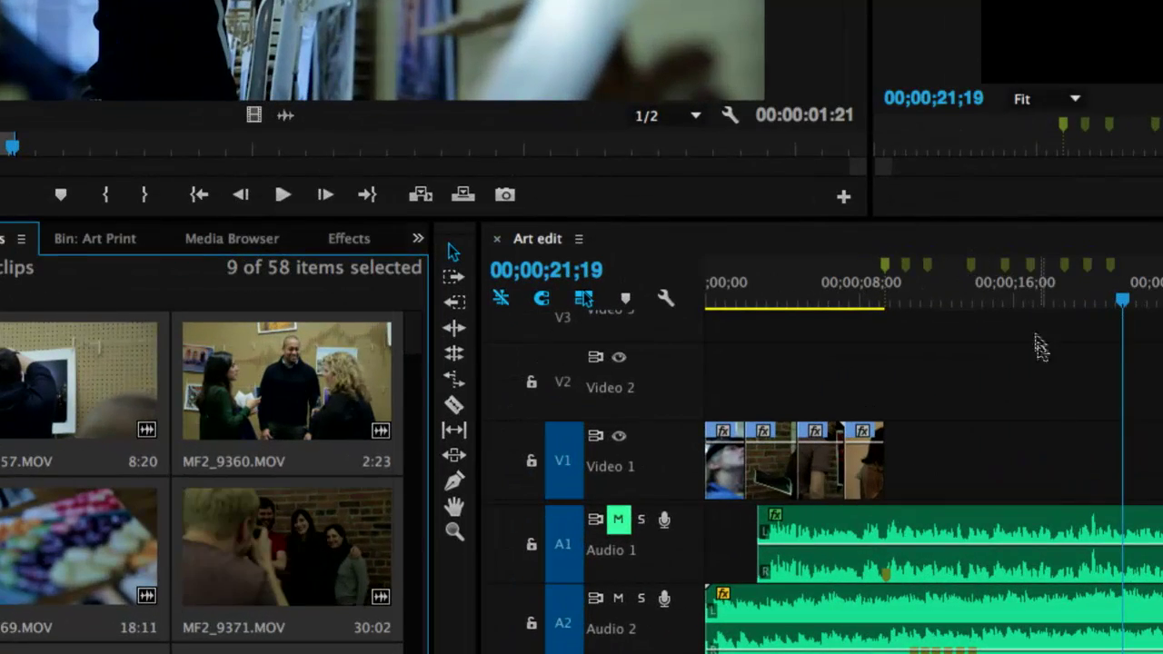
# Move the playhead to the first sequence marker at 00;00;09;09 and open Automate To Sequence for the nine selected clips.
pyautogui.moveTo(958, 299); pyautogui.dragTo(885, 302)
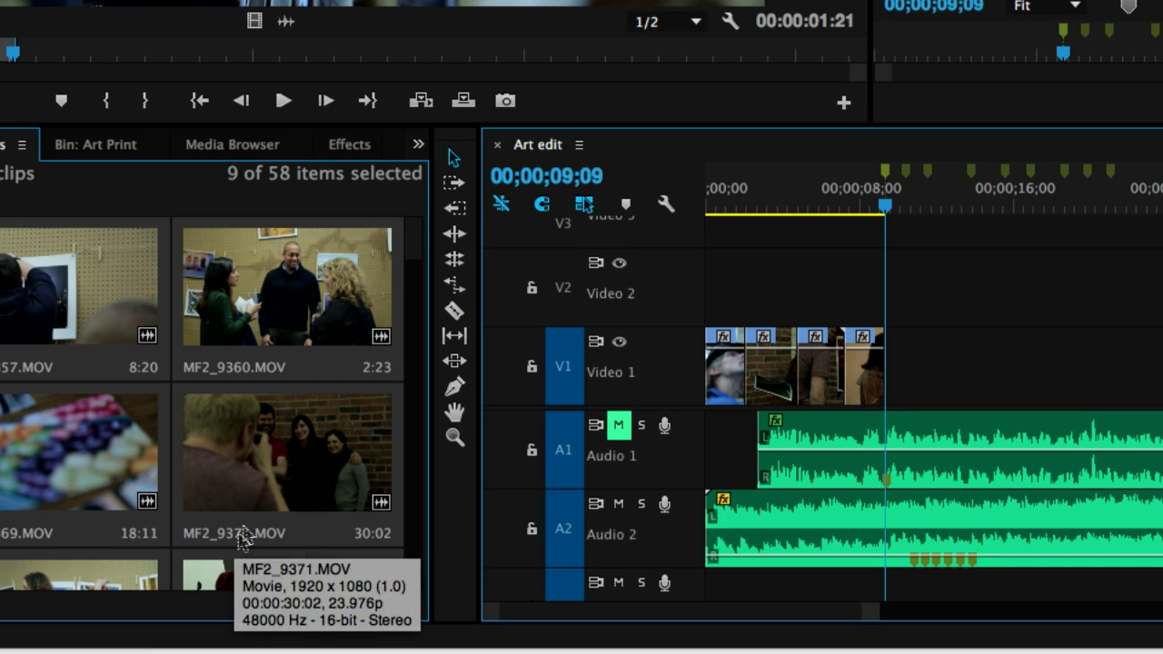
pyautogui.scroll(-3, 269, 482)
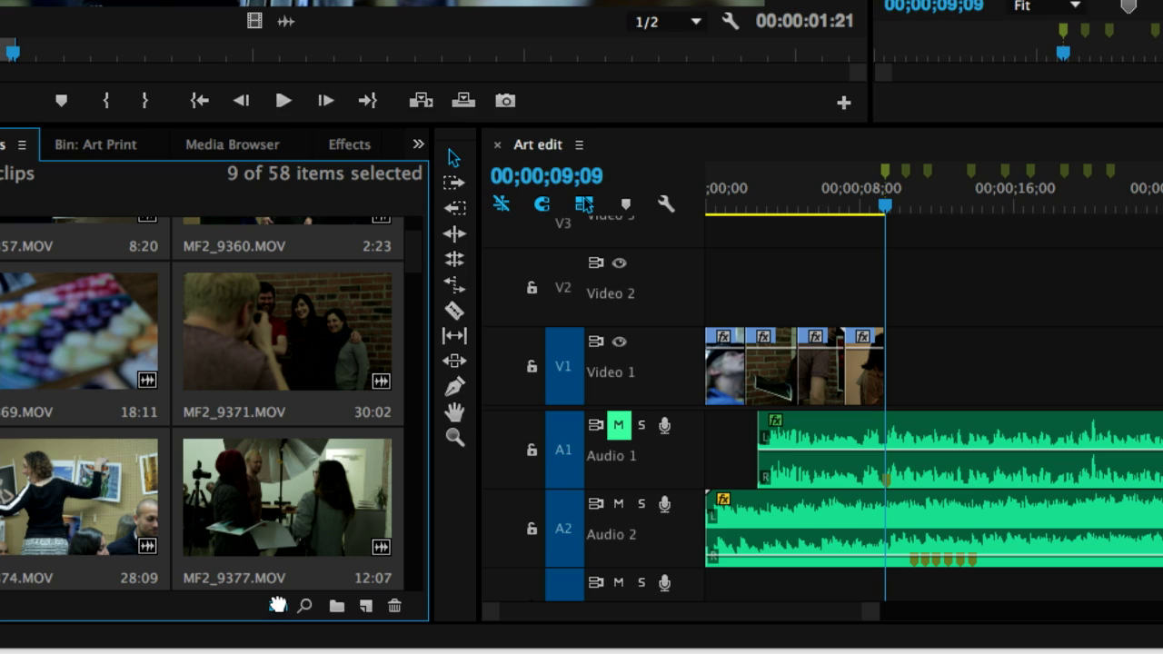
pyautogui.click(277, 604)
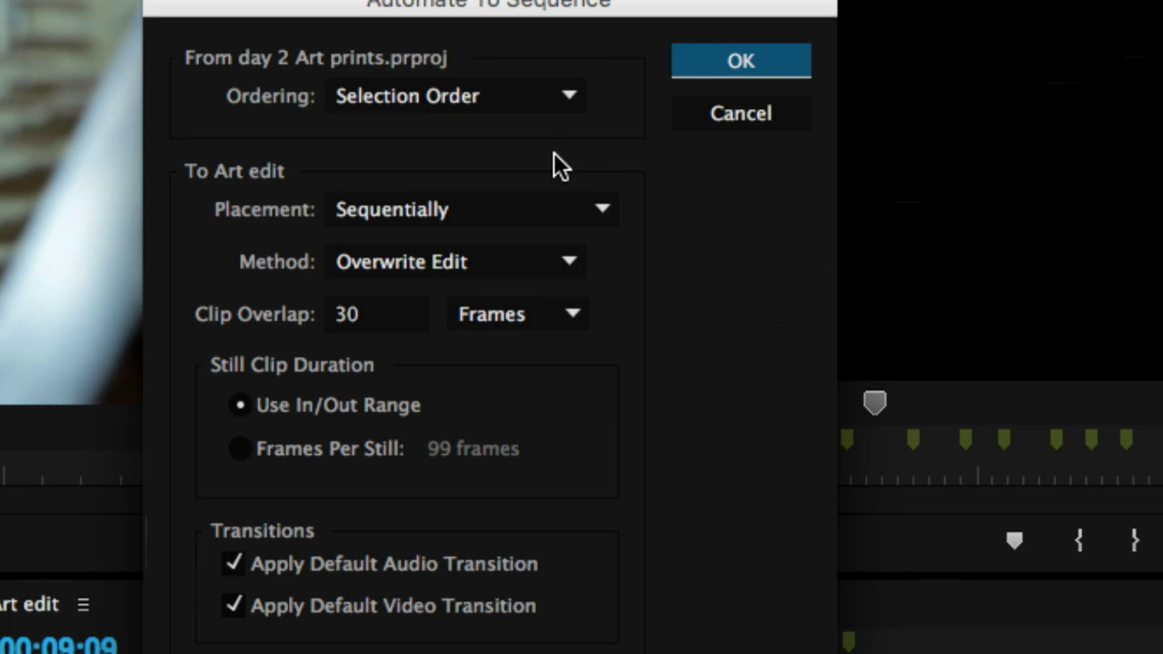
# Set Automate To Sequence to Selection Order, placement At Unnumbered Markers, and method Overwrite Edit.
pyautogui.click(557, 96)
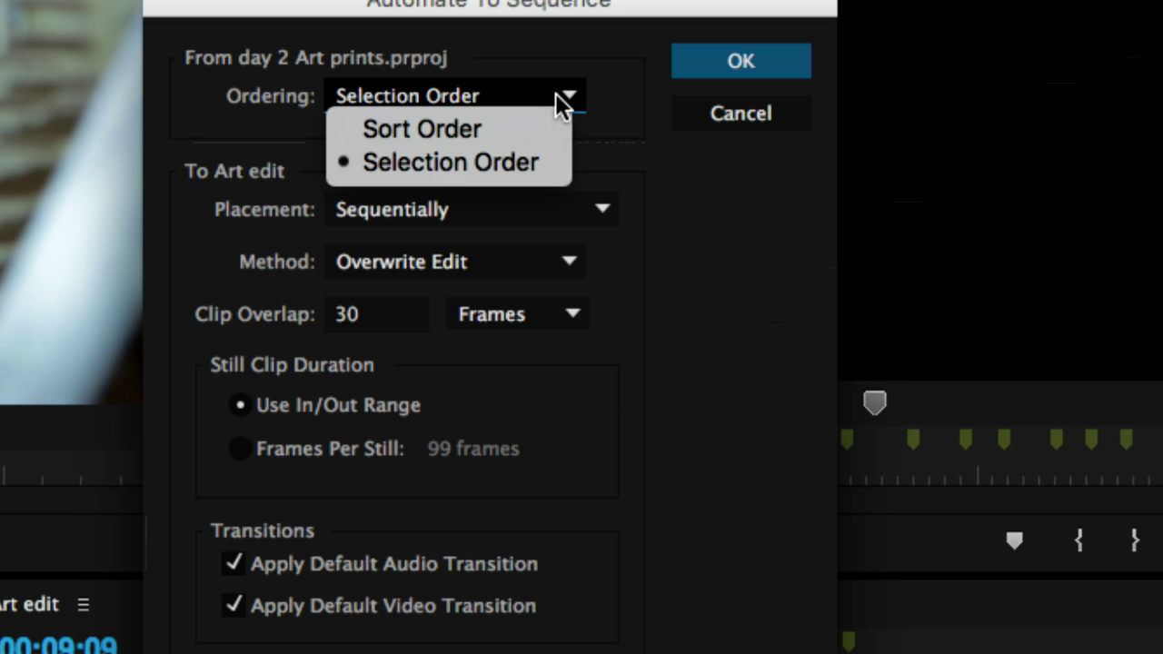
pyautogui.click(508, 154)
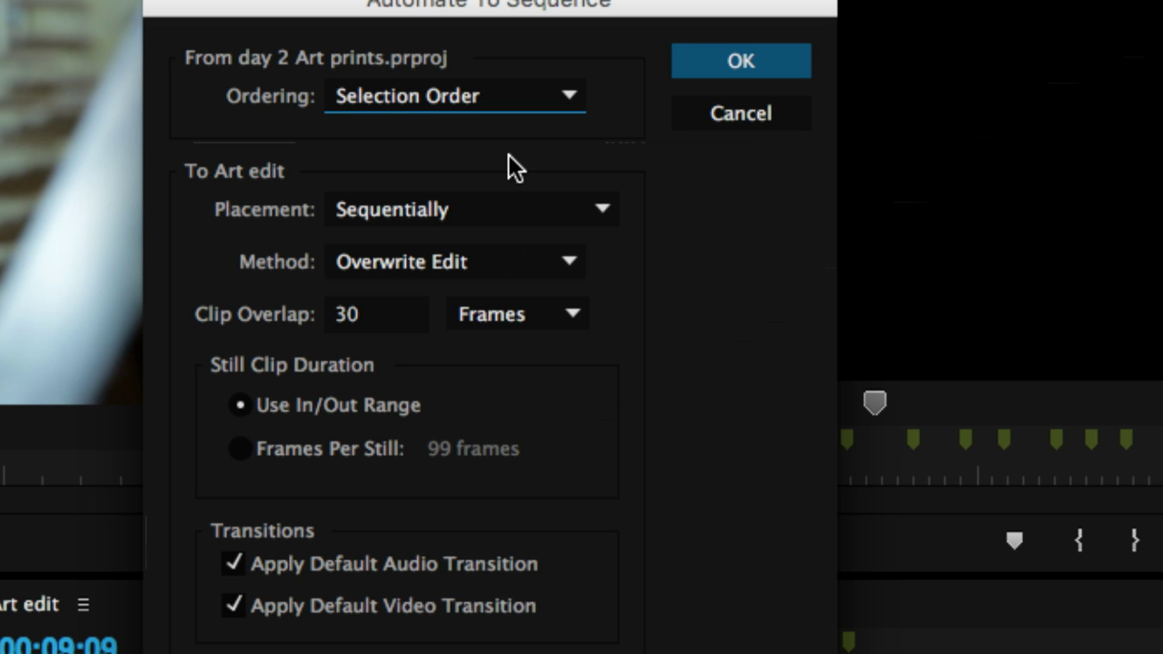
pyautogui.click(506, 210)
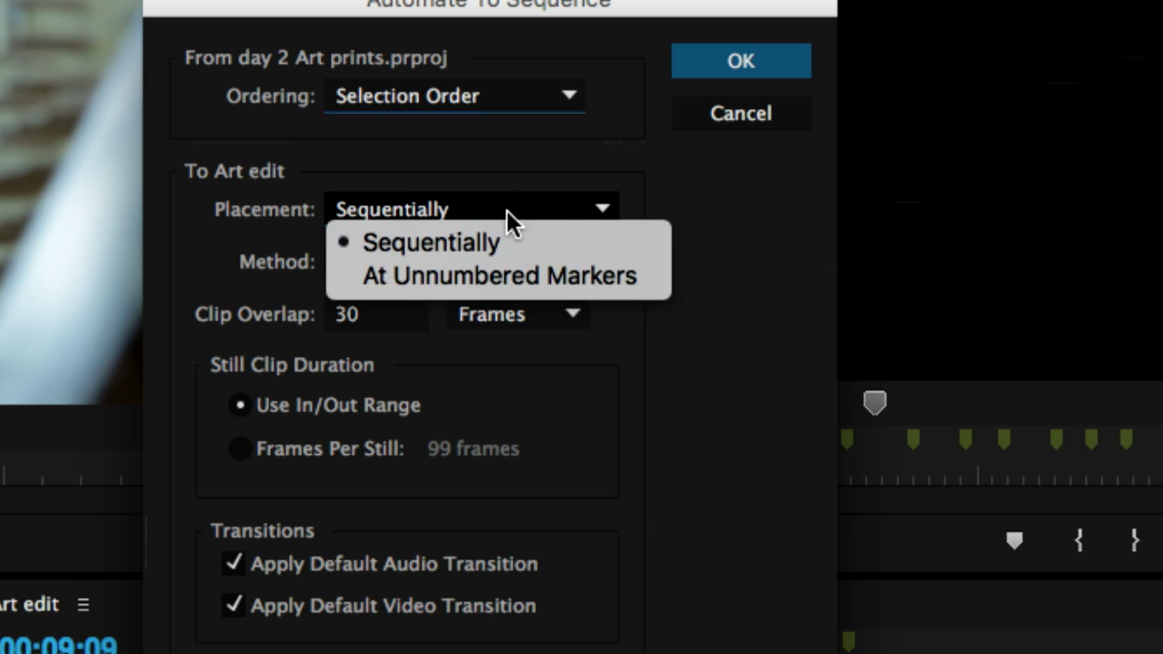
pyautogui.click(515, 276)
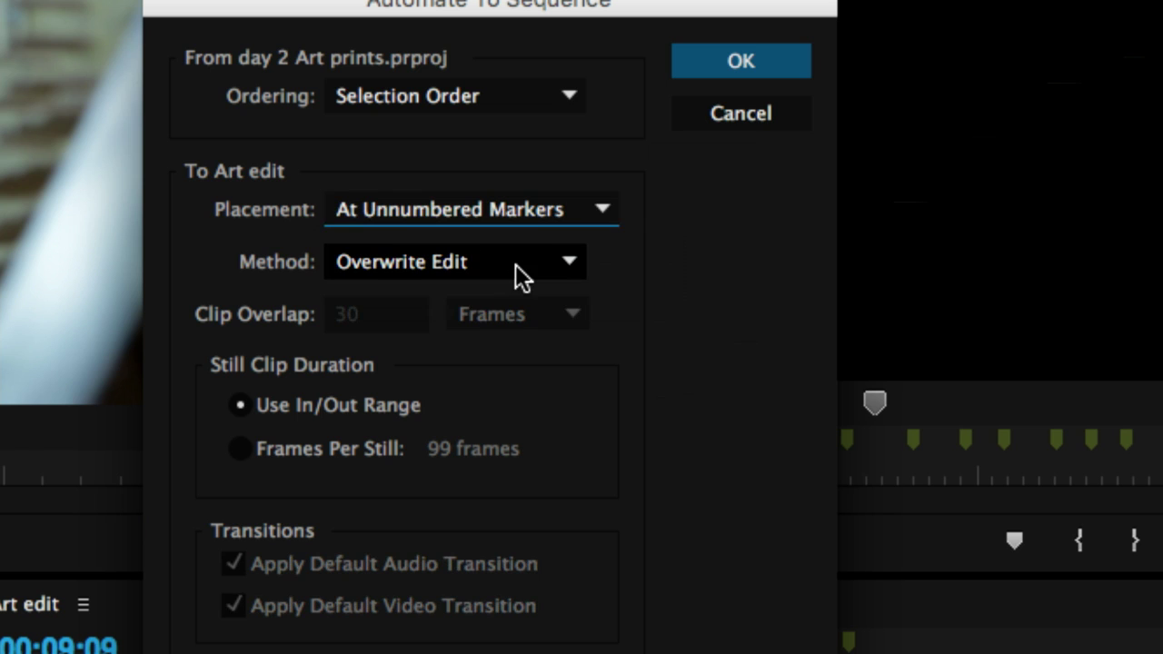
pyautogui.click(509, 272)
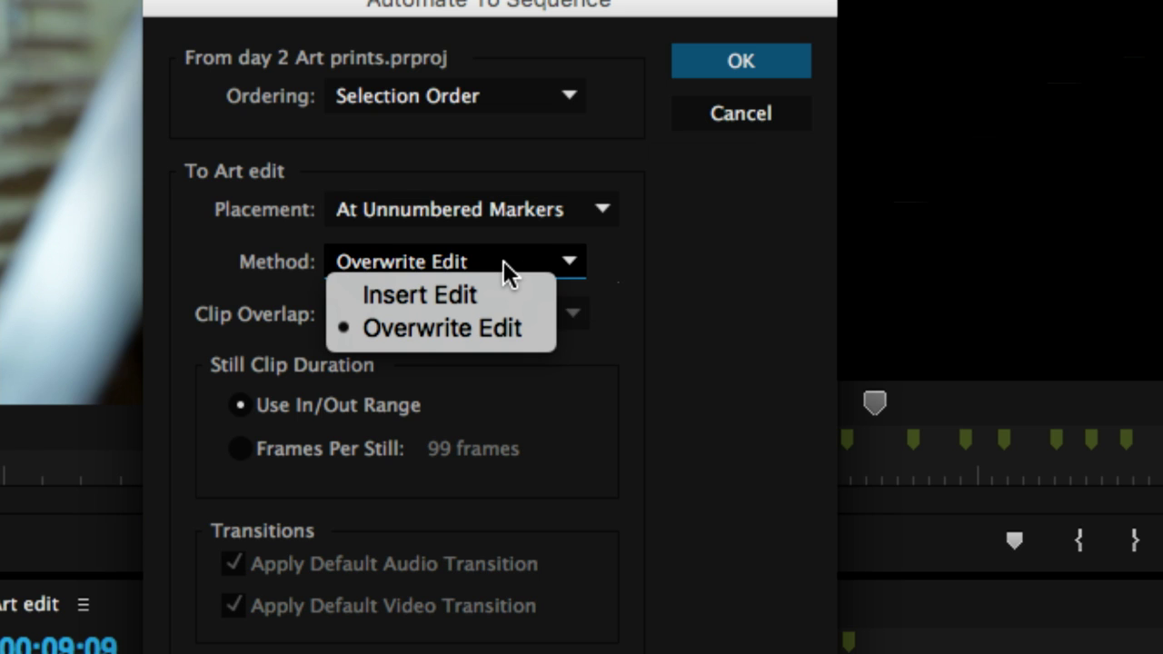
pyautogui.click(506, 330)
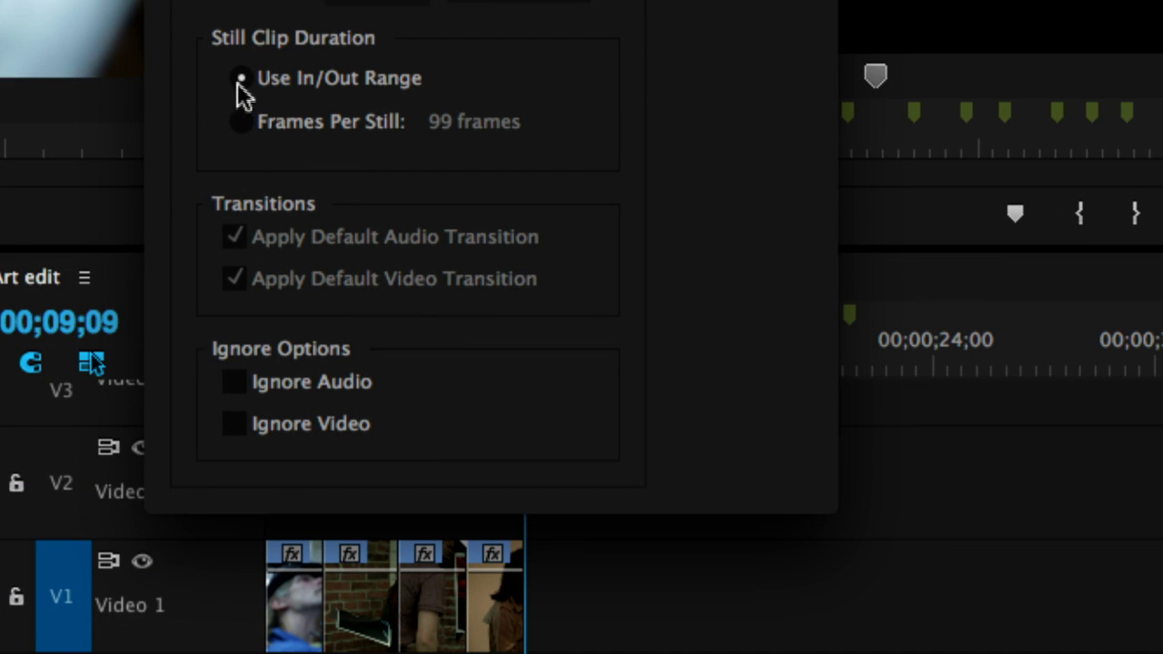
# Use the In/Out range for stills, ignore the clips' audio, and place the selected clips into the Art edit sequence.
pyautogui.click(239, 79)
pyautogui.click(234, 382)
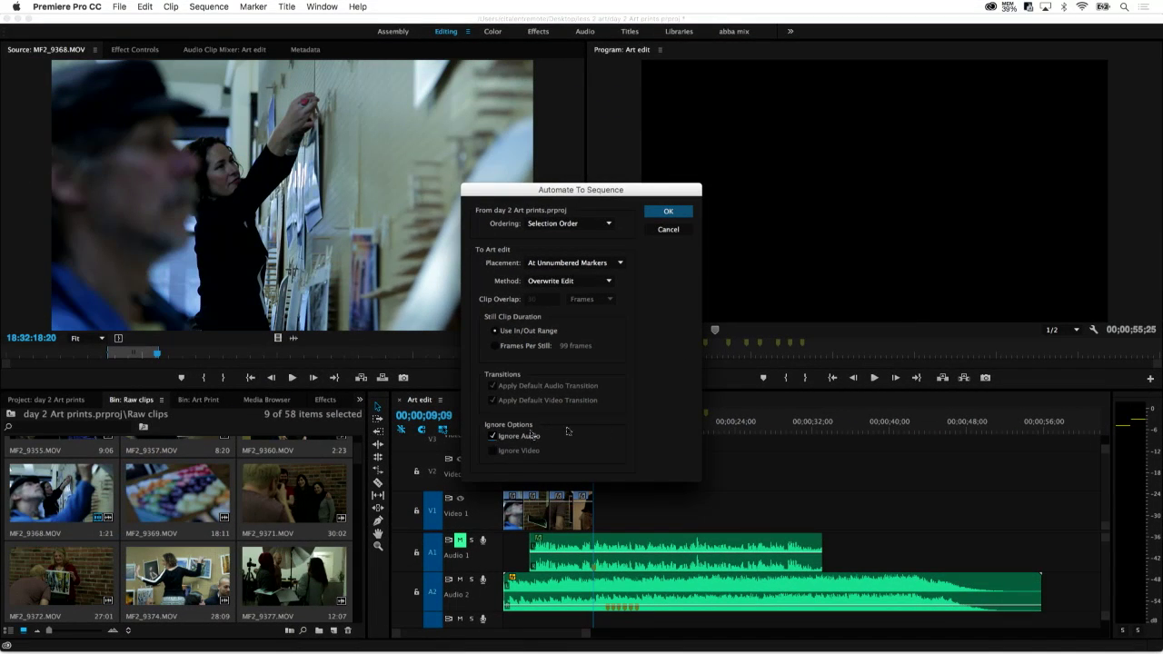
pyautogui.click(669, 215)
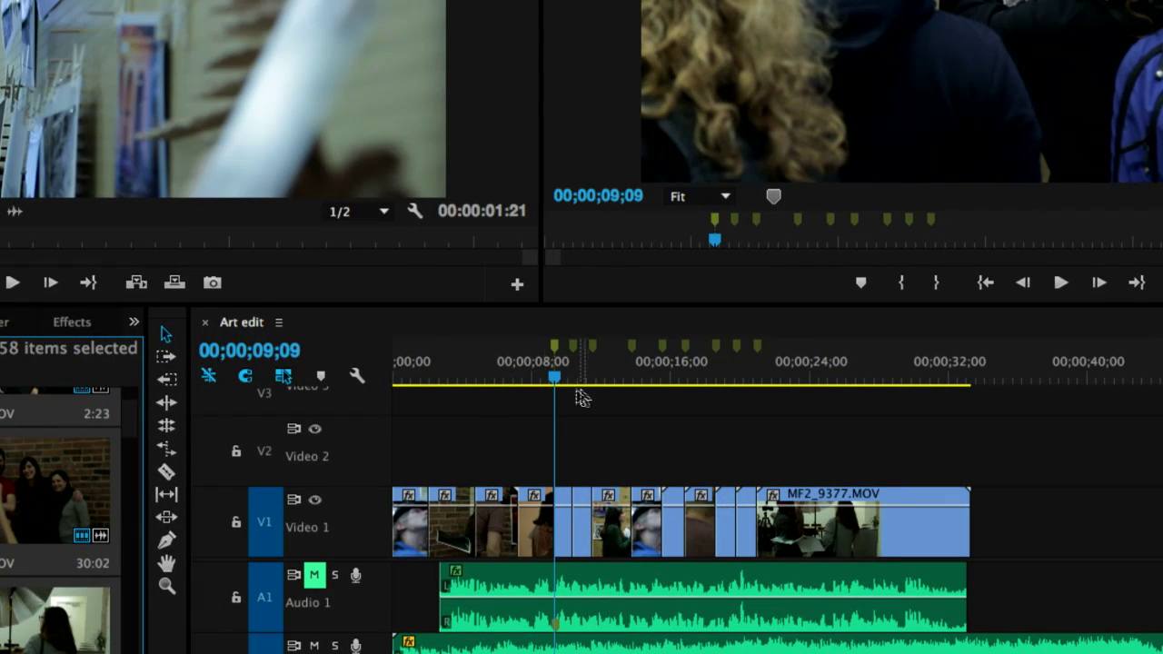
# Play the sequence from about 00;00;07;29 and again from nearer the start, checking the marker cuts, and park the playhead at 00;00;16;02.
pyautogui.click(531, 373)
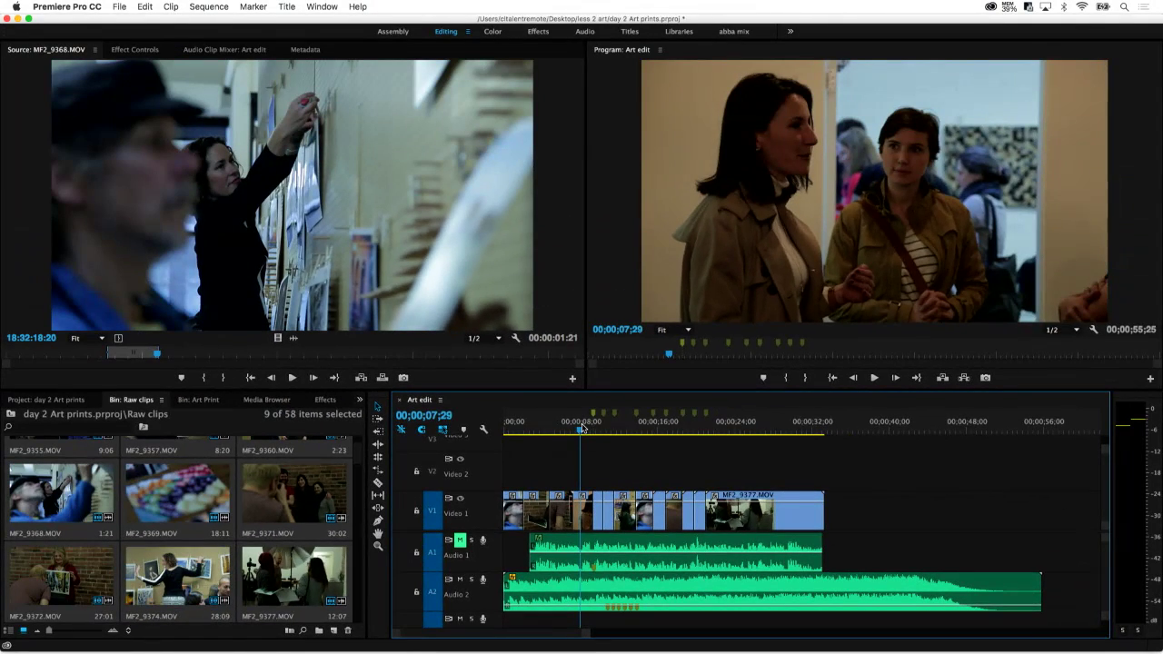
pyautogui.press('space')
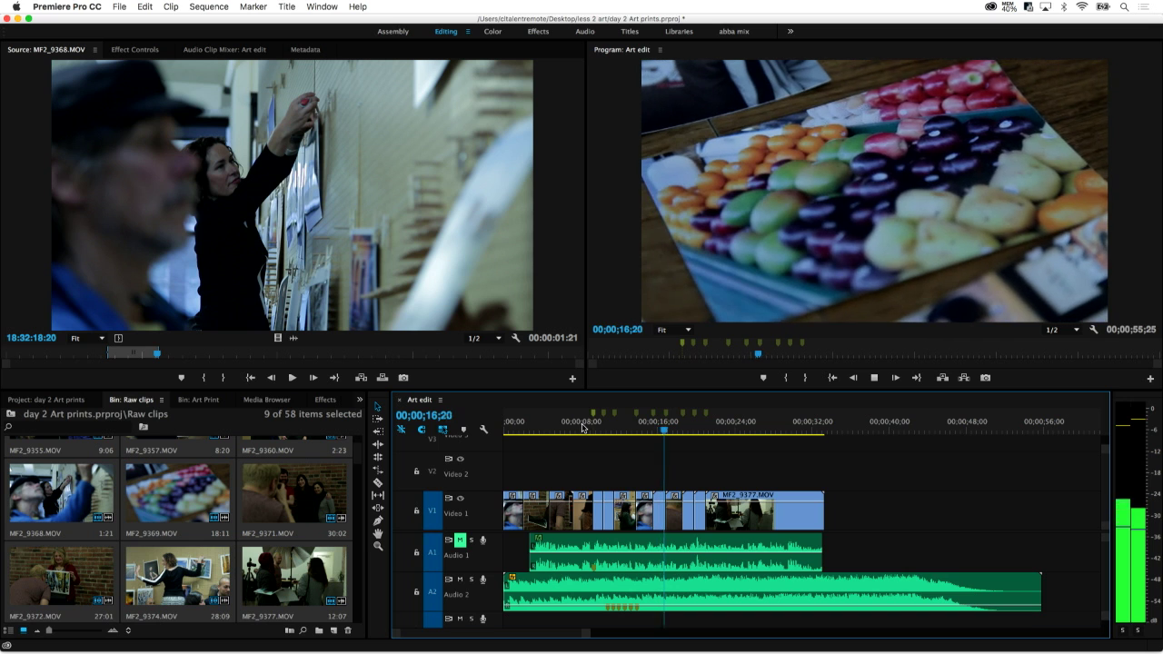
pyautogui.press('space')
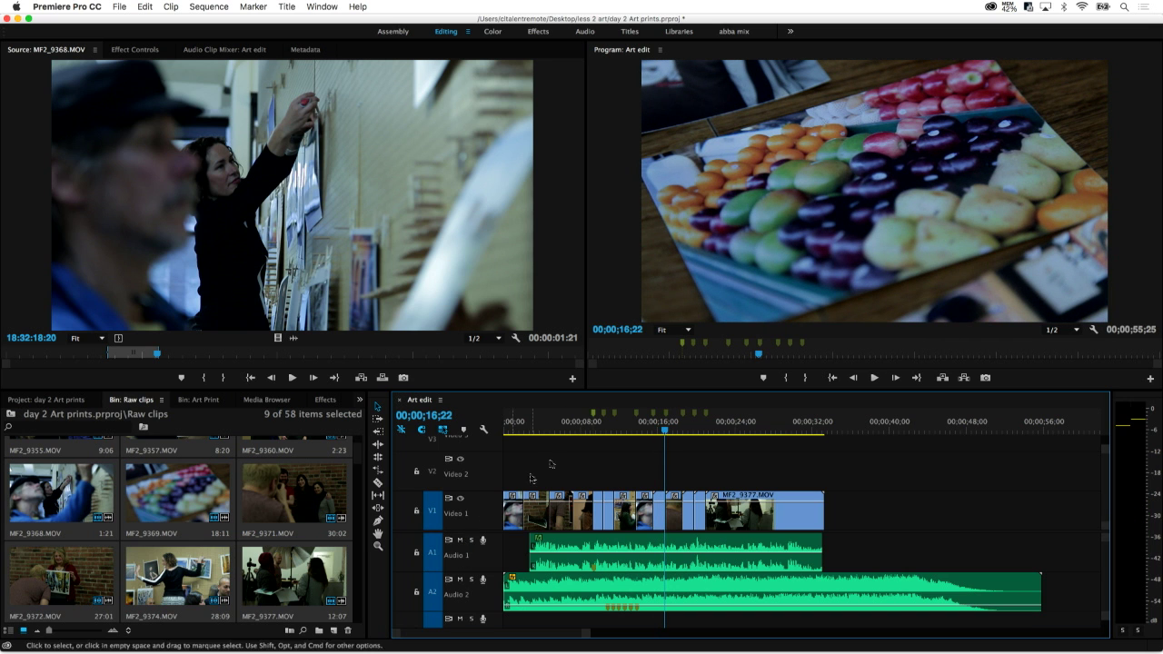
pyautogui.moveTo(597, 429); pyautogui.dragTo(540, 427)
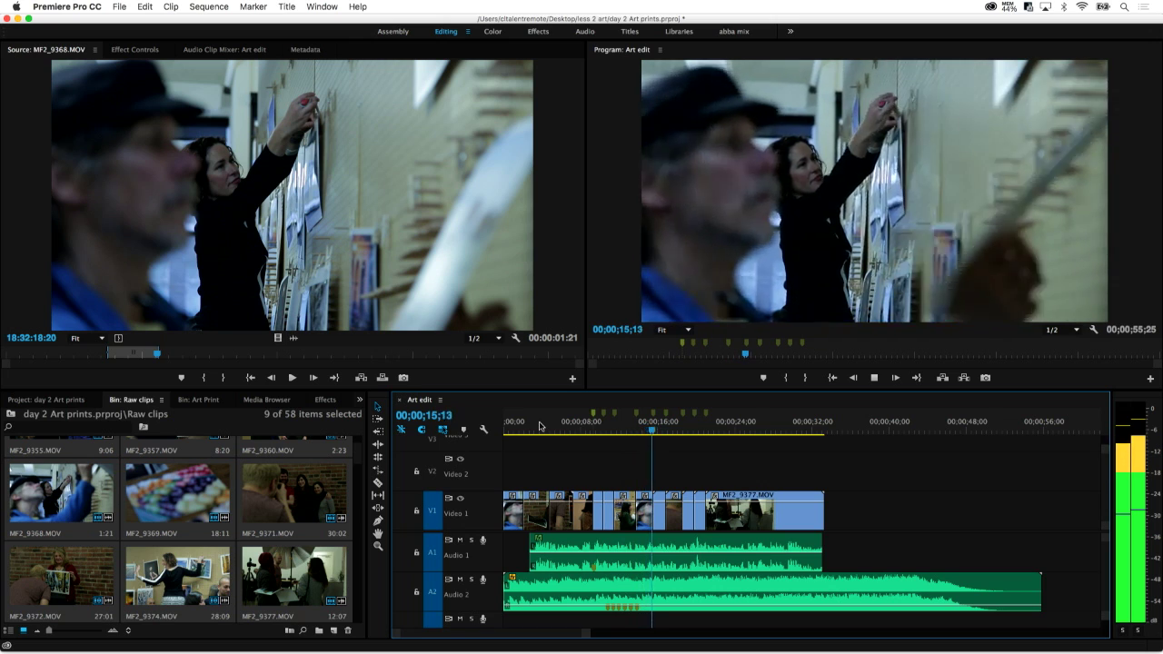
pyautogui.press('space')
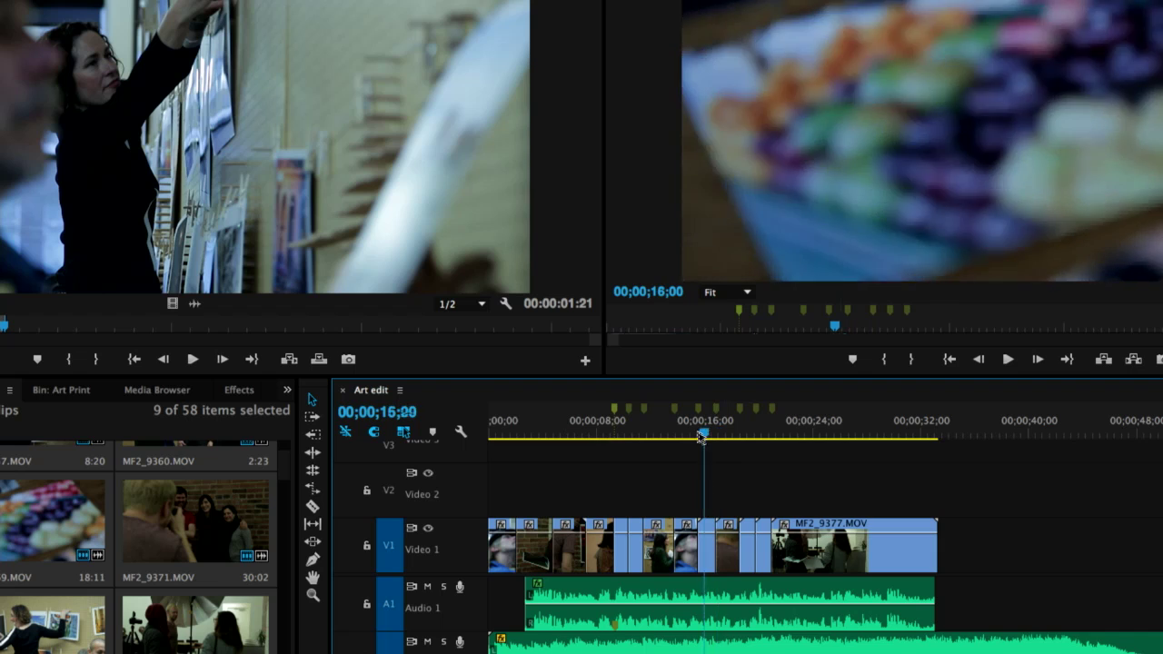
pyautogui.moveTo(701, 436); pyautogui.dragTo(704, 437)
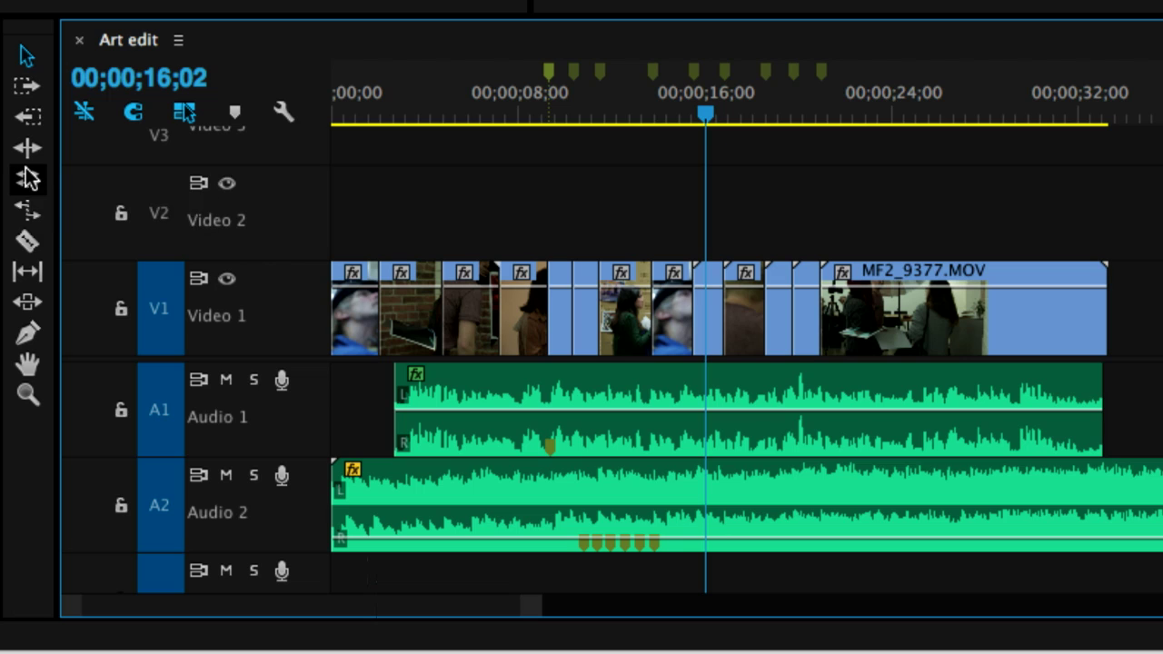
# Try slipping the fruit print clip MF2_9369.MOV by about -00;00;03;06 with the Slip tool and play the result.
pyautogui.click(28, 273)
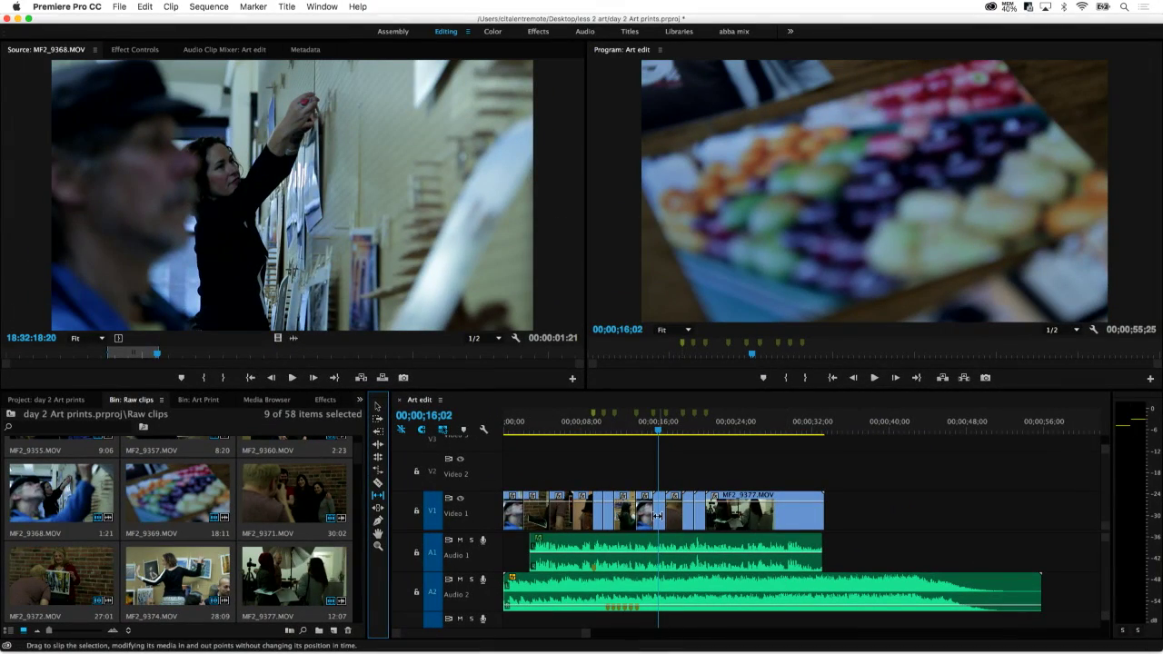
pyautogui.moveTo(656, 515); pyautogui.dragTo(626, 529)
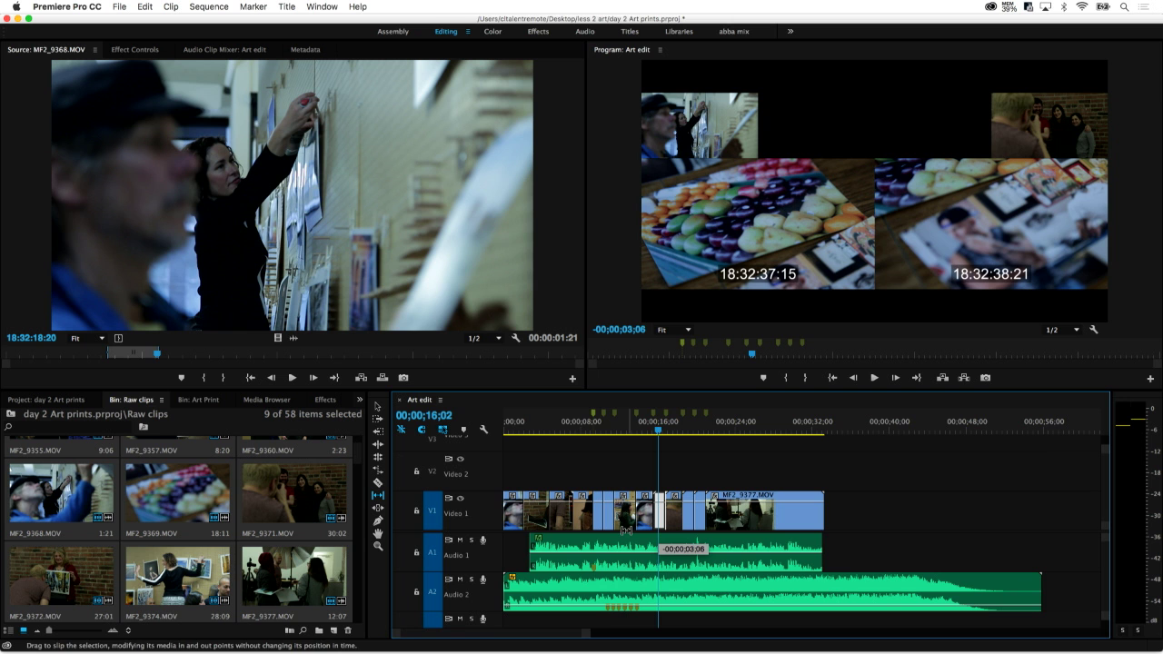
pyautogui.moveTo(625, 529); pyautogui.dragTo(625, 527)
pyautogui.click(644, 431)
pyautogui.press('space')
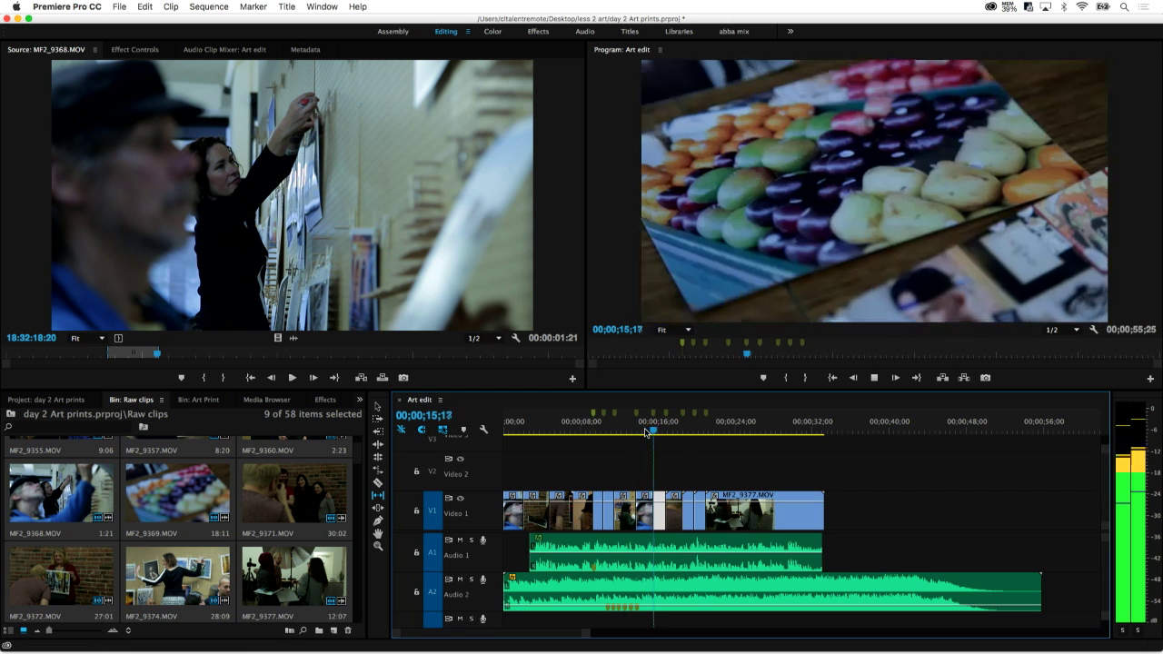
pyautogui.press('space')
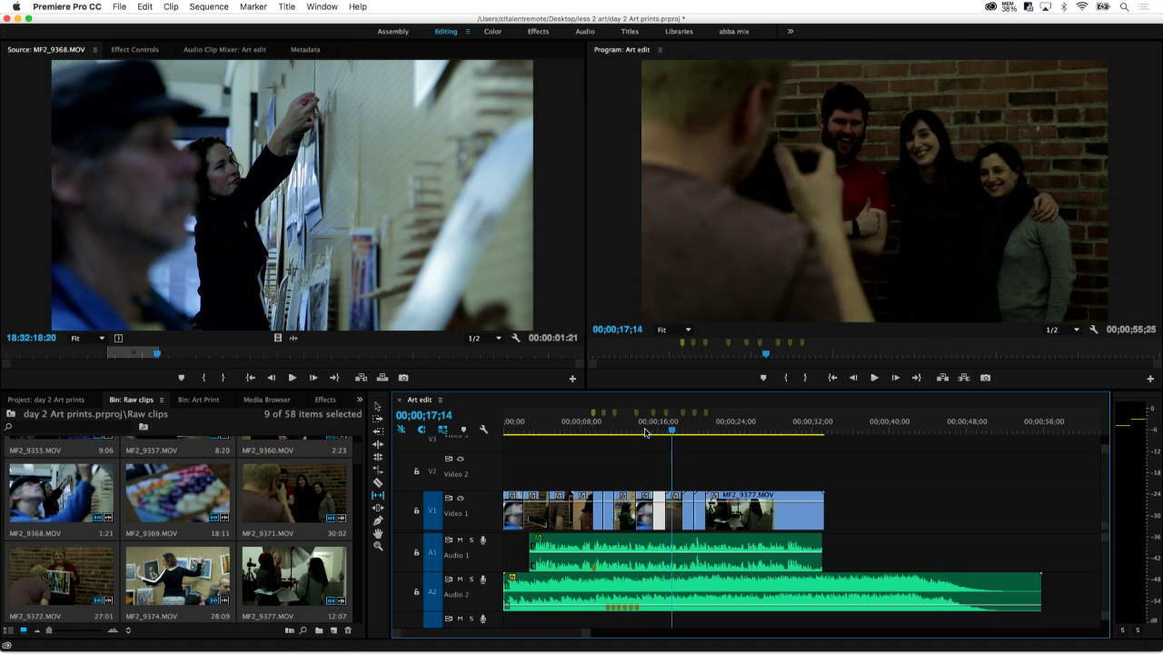
# Slip the fruit print clip back towards its original footage range and replay the section before it.
pyautogui.moveTo(661, 518); pyautogui.dragTo(693, 513)
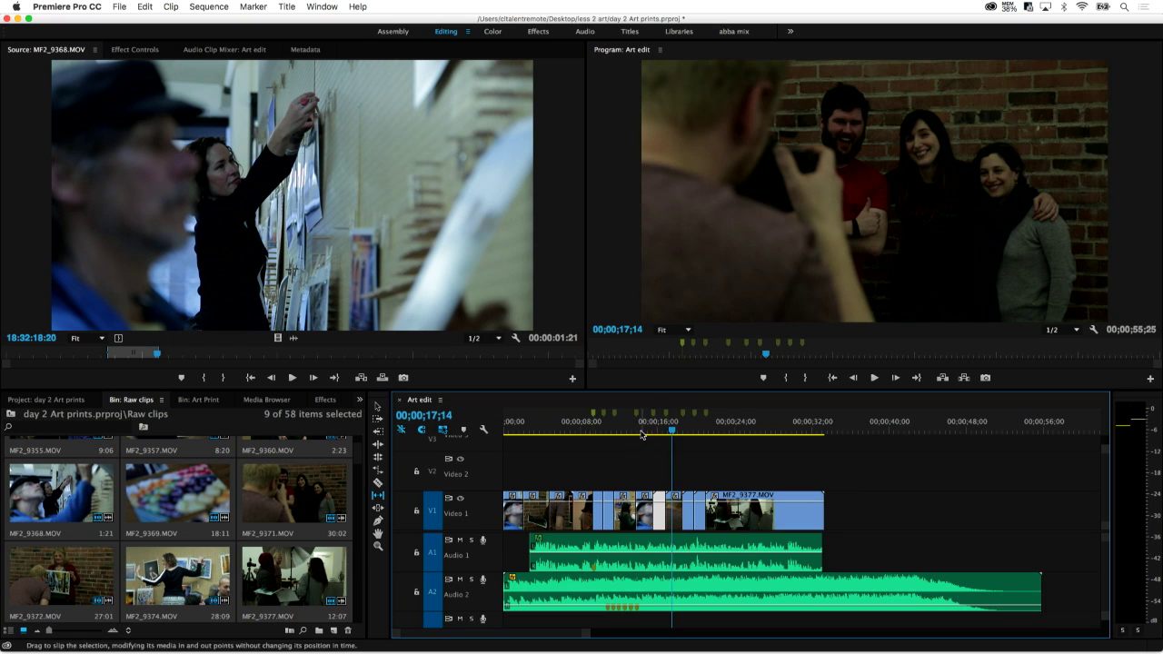
pyautogui.click(645, 429)
pyautogui.press('space')
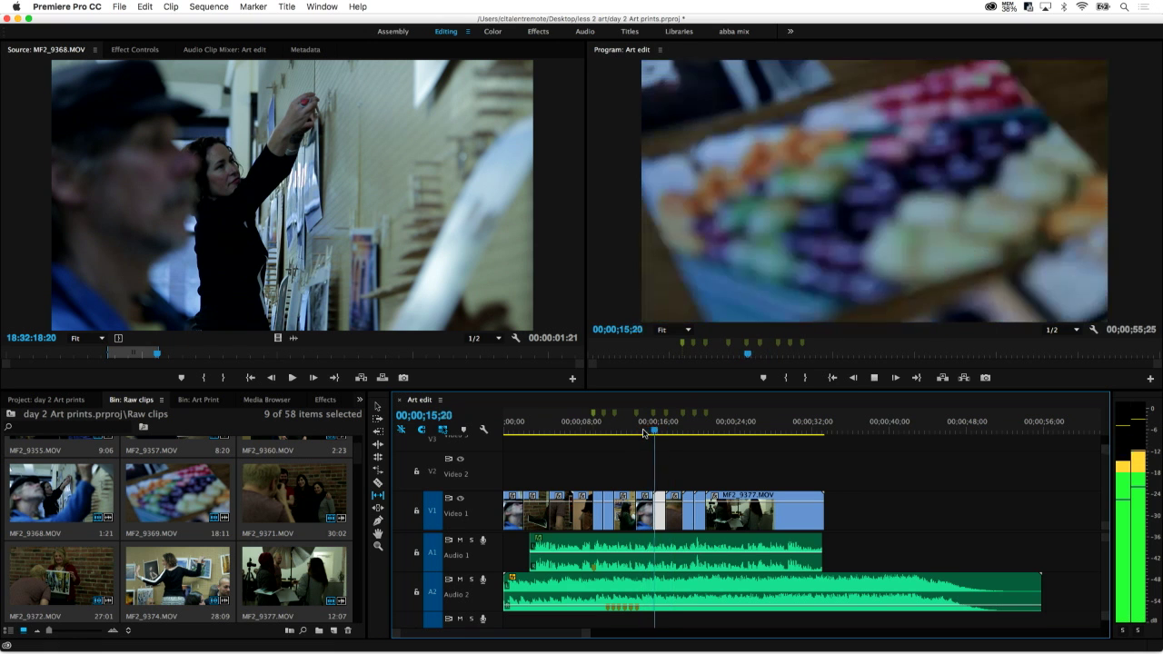
pyautogui.press('space')
pyautogui.moveTo(660, 512); pyautogui.dragTo(661, 512)
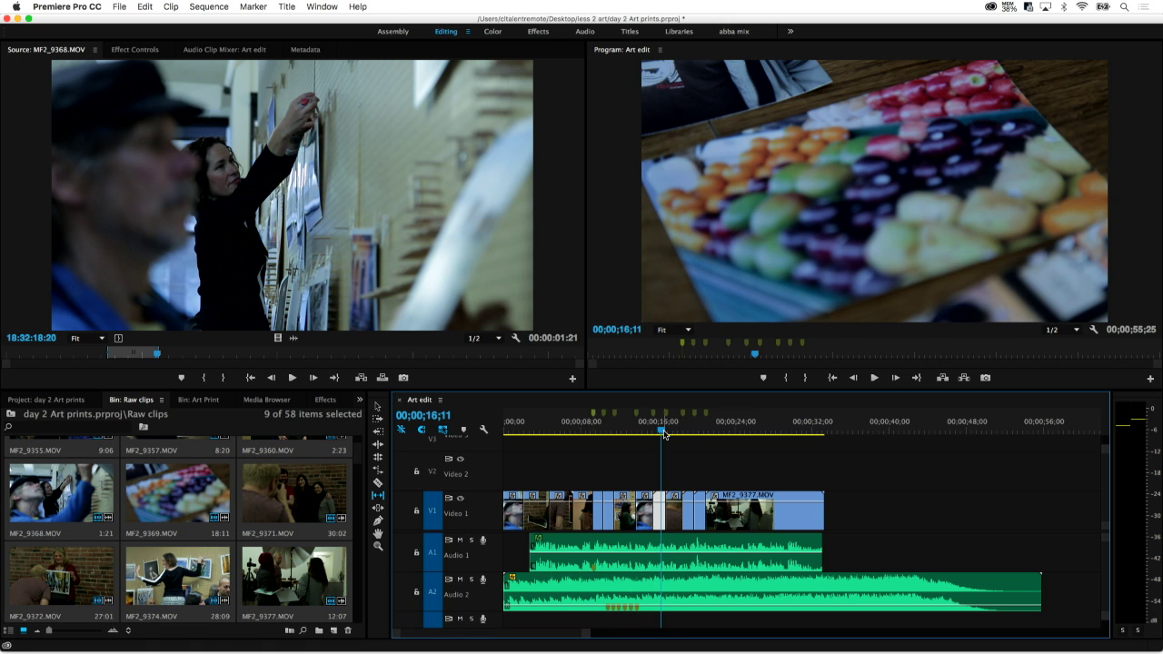
# Place the playhead at 00;00;16;02 and slip the fruit print clip so an in-focus frame falls there.
pyautogui.moveTo(664, 434)
pyautogui.mouseDown()
pyautogui.moveTo(709, 435)
pyautogui.moveTo(663, 435)
pyautogui.mouseUp()
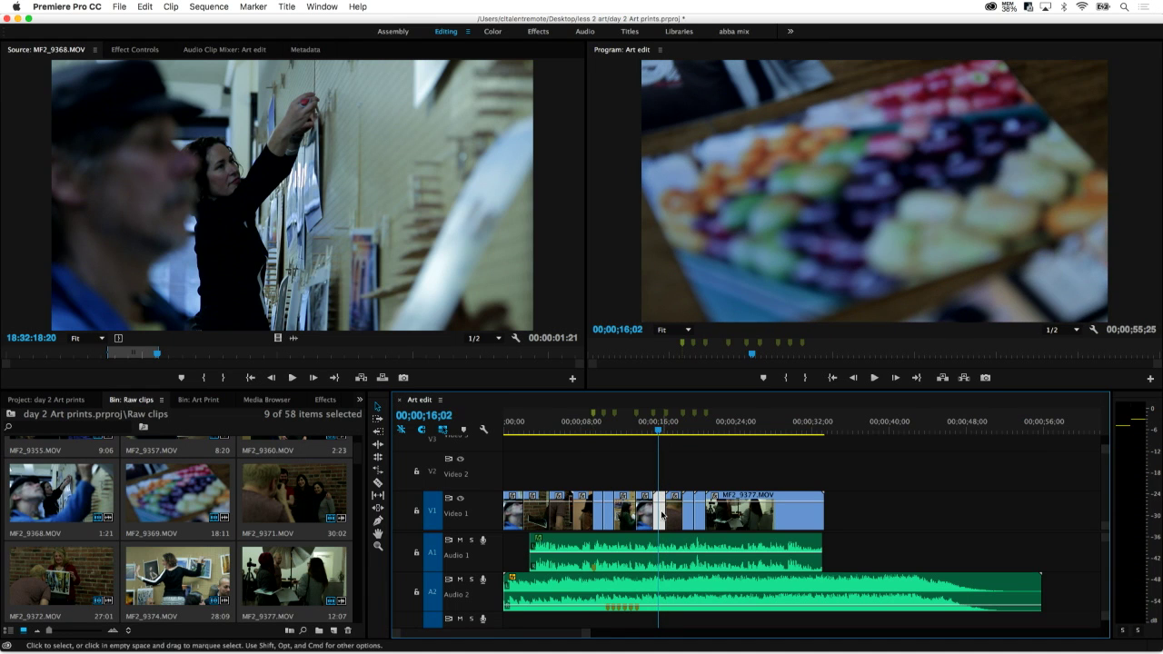
pyautogui.press('y')
pyautogui.moveTo(662, 515); pyautogui.dragTo(670, 514)
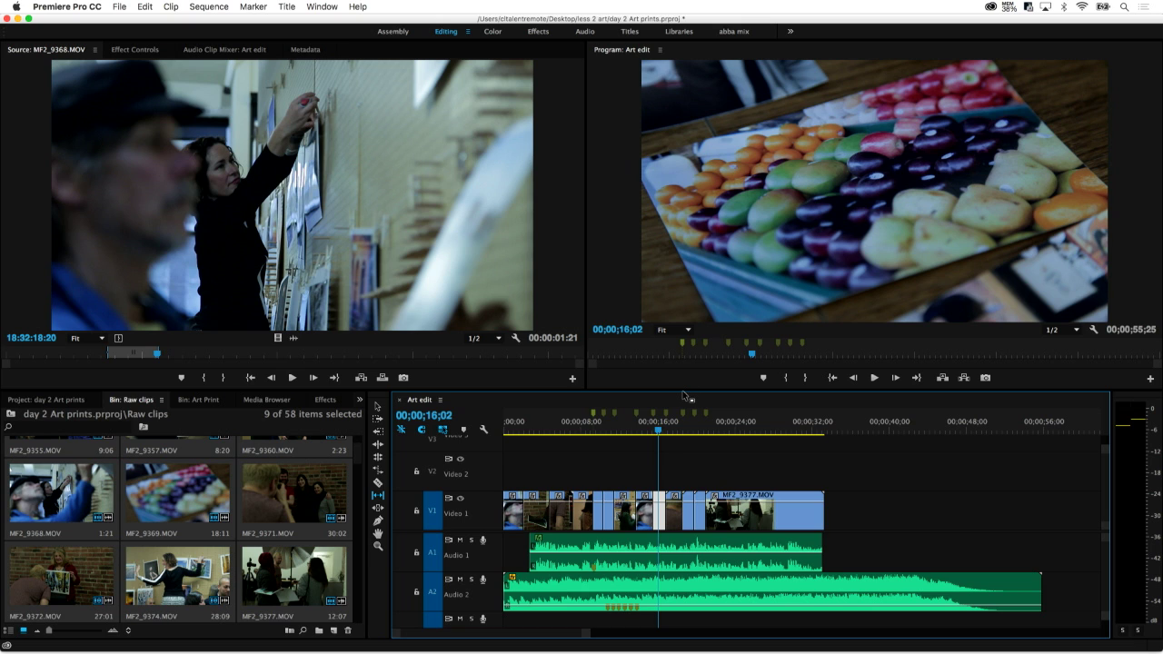
# Apply a frame hold to the fruit print clip at the playhead position 00;00;16;00.
pyautogui.click(660, 432)
pyautogui.rightClick(663, 515)
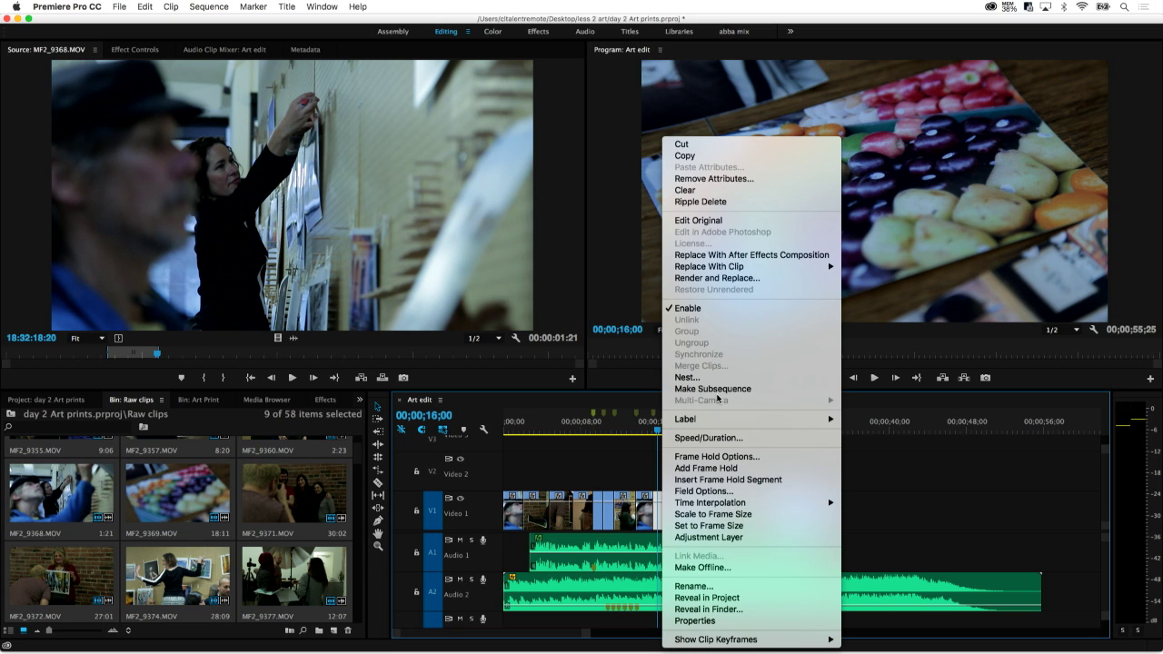
pyautogui.click(723, 457)
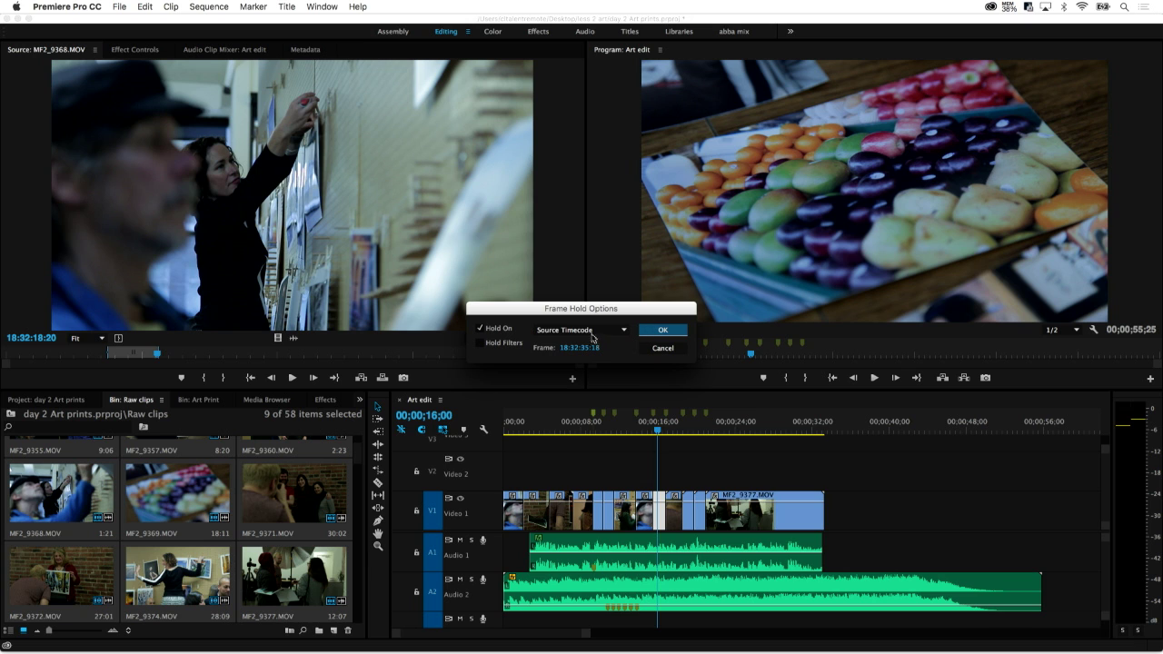
pyautogui.click(593, 338)
pyautogui.click(594, 389)
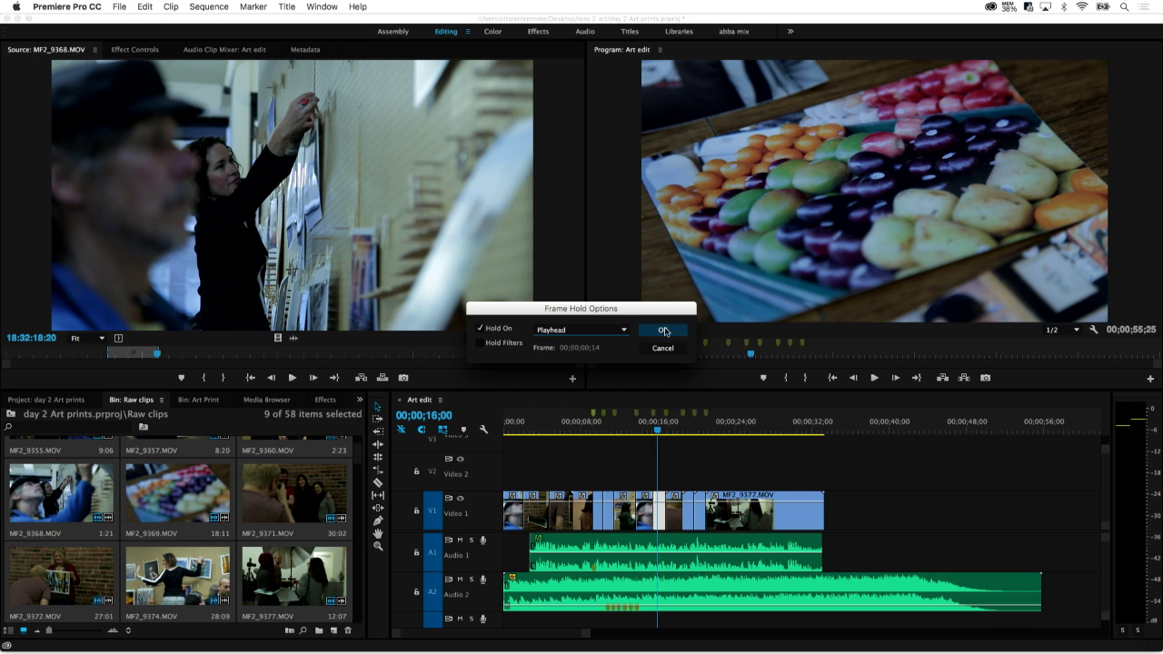
pyautogui.click(665, 331)
# Play the sequence from 00;00;14;10 through the frozen fruit print clip to review it.
pyautogui.click(643, 433)
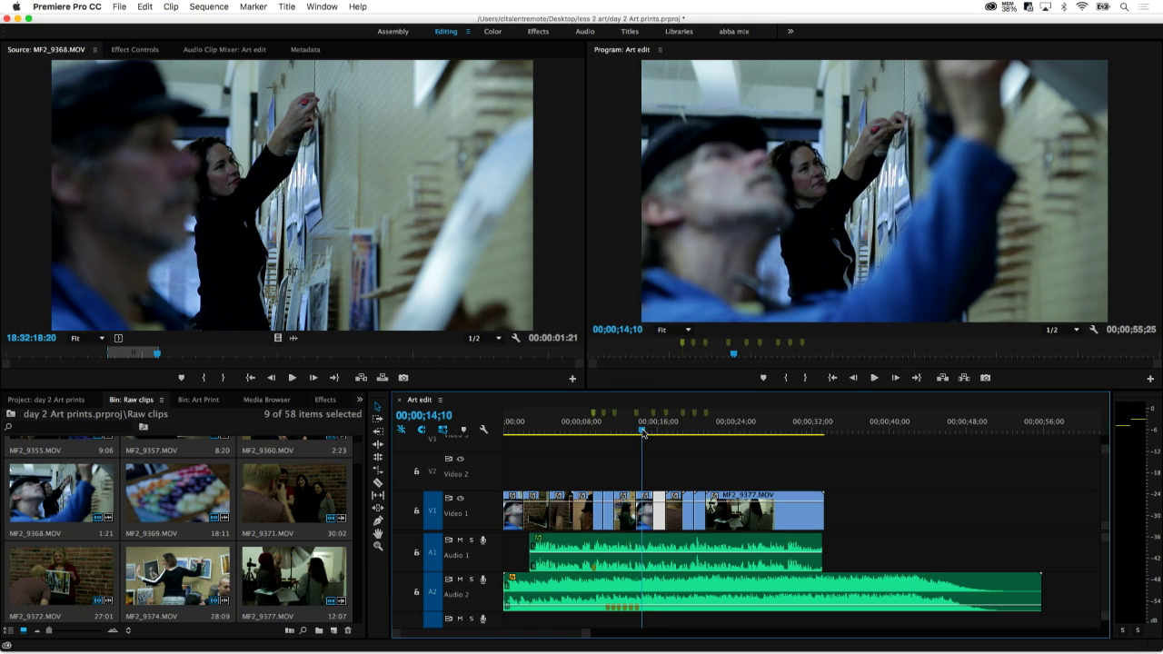
pyautogui.press('space')
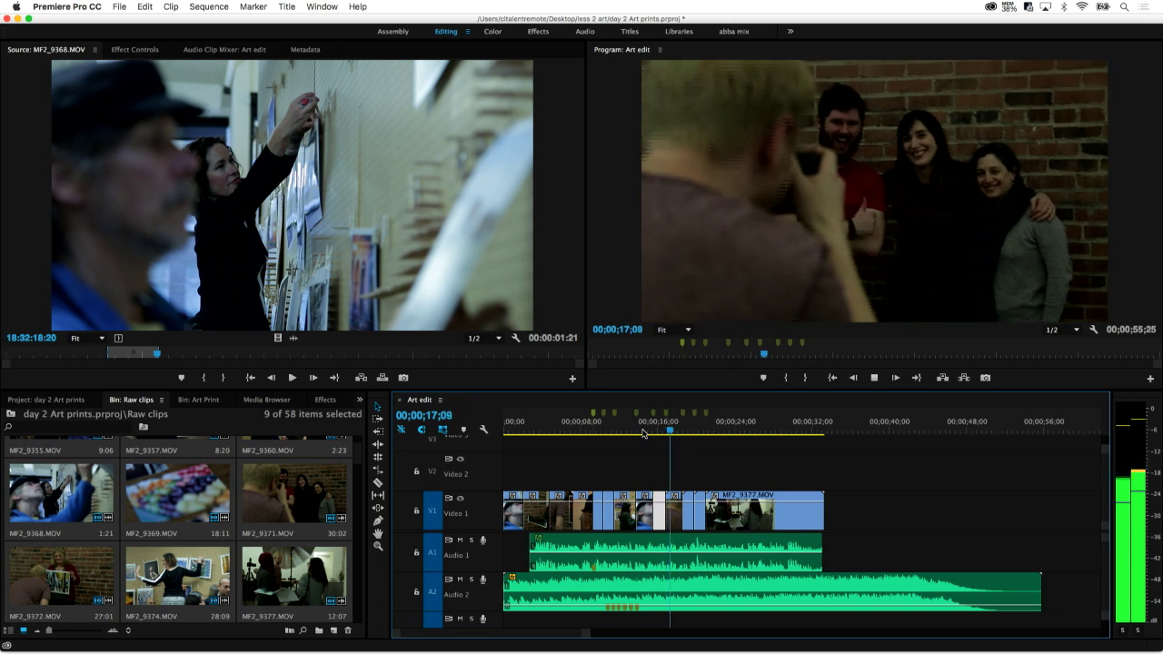
pyautogui.press('space')
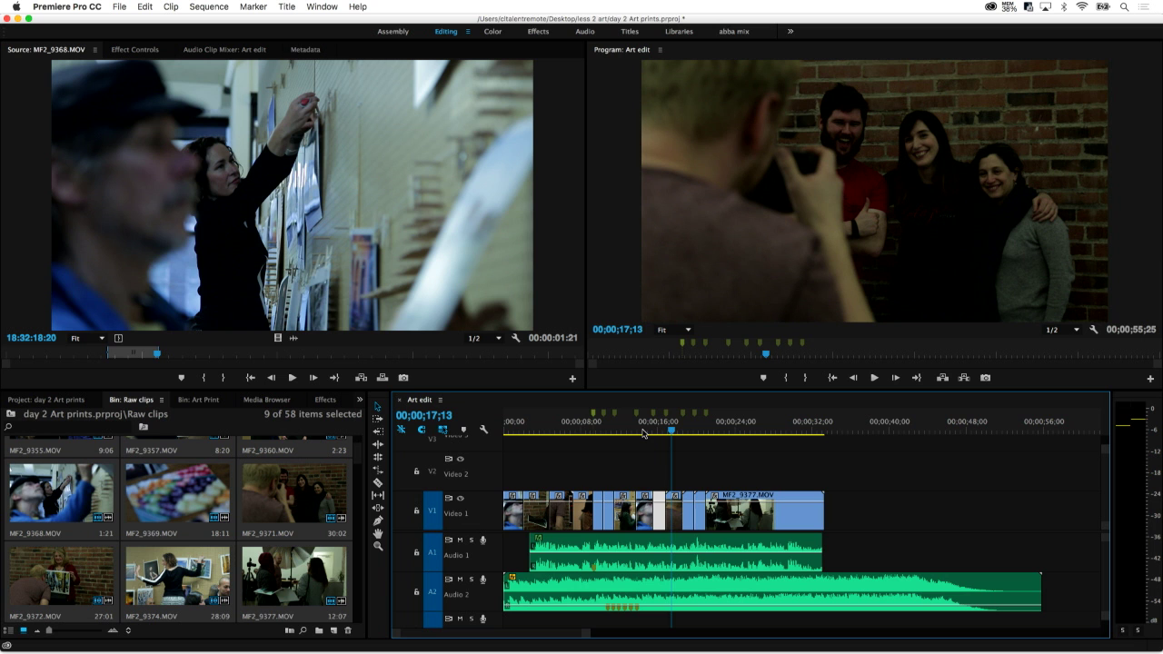
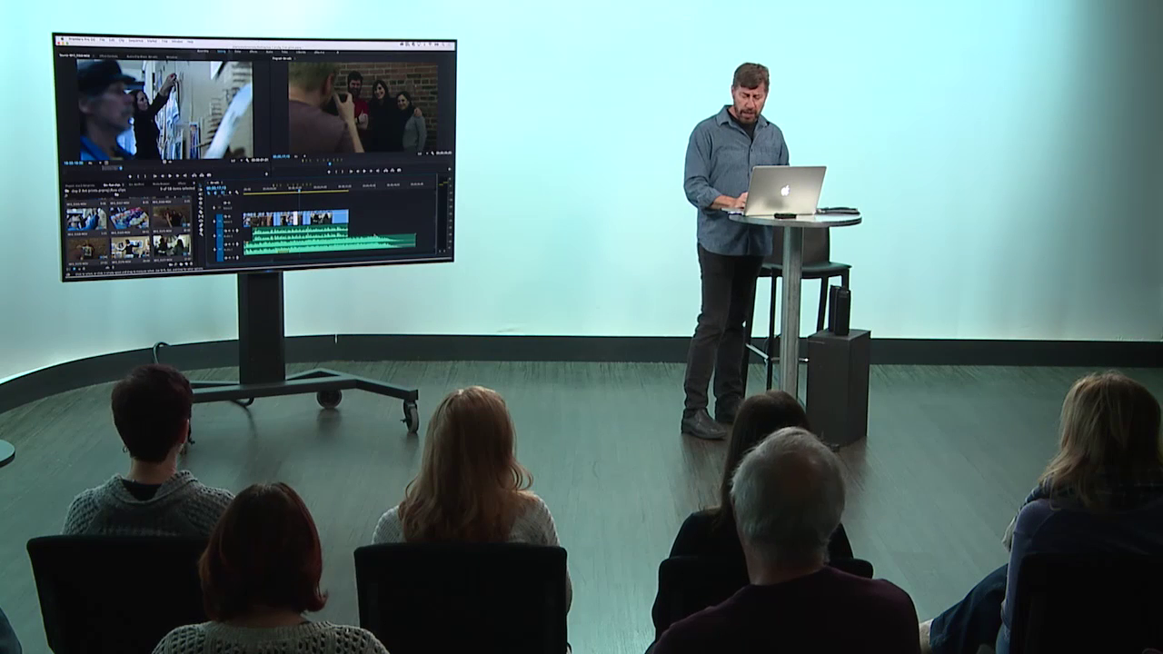
# Trim the end of the Audio 2 music to about 00;00;35;11 and apply the default transition there.
pyautogui.click(328, 241)
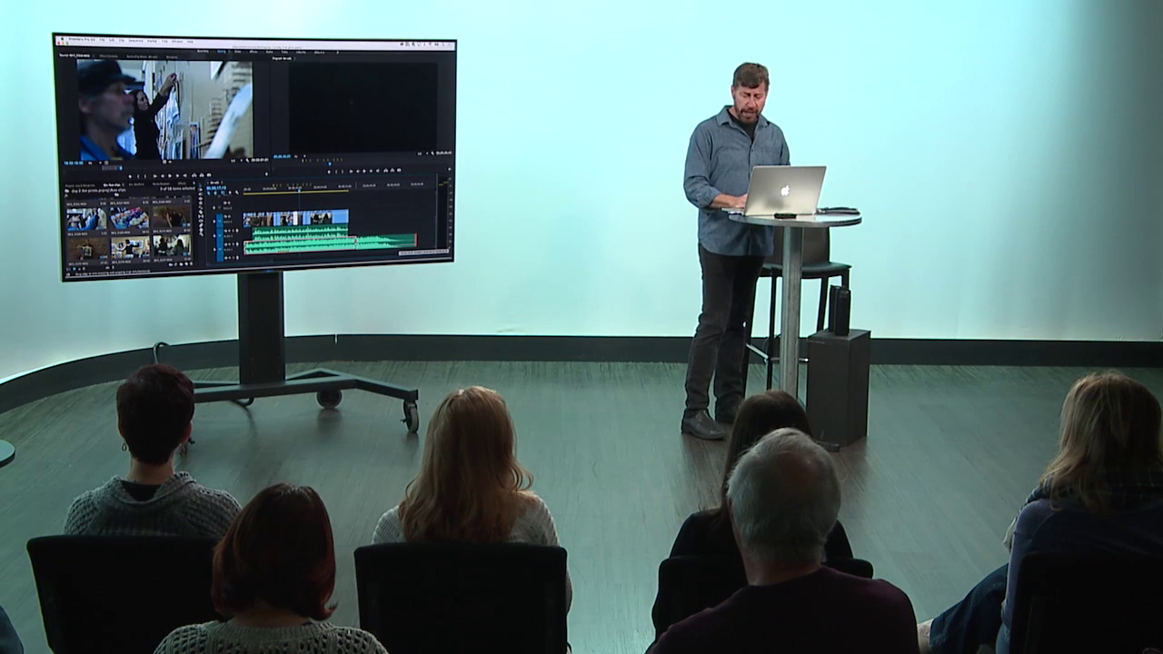
pyautogui.rightClick(845, 589)
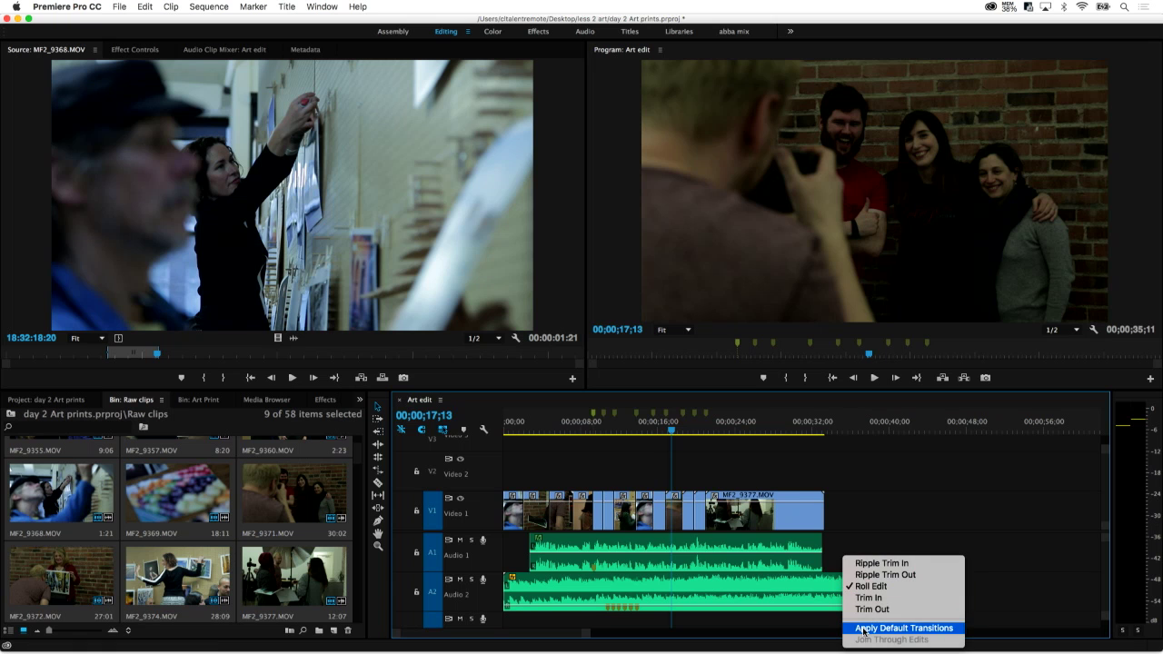
pyautogui.click(858, 627)
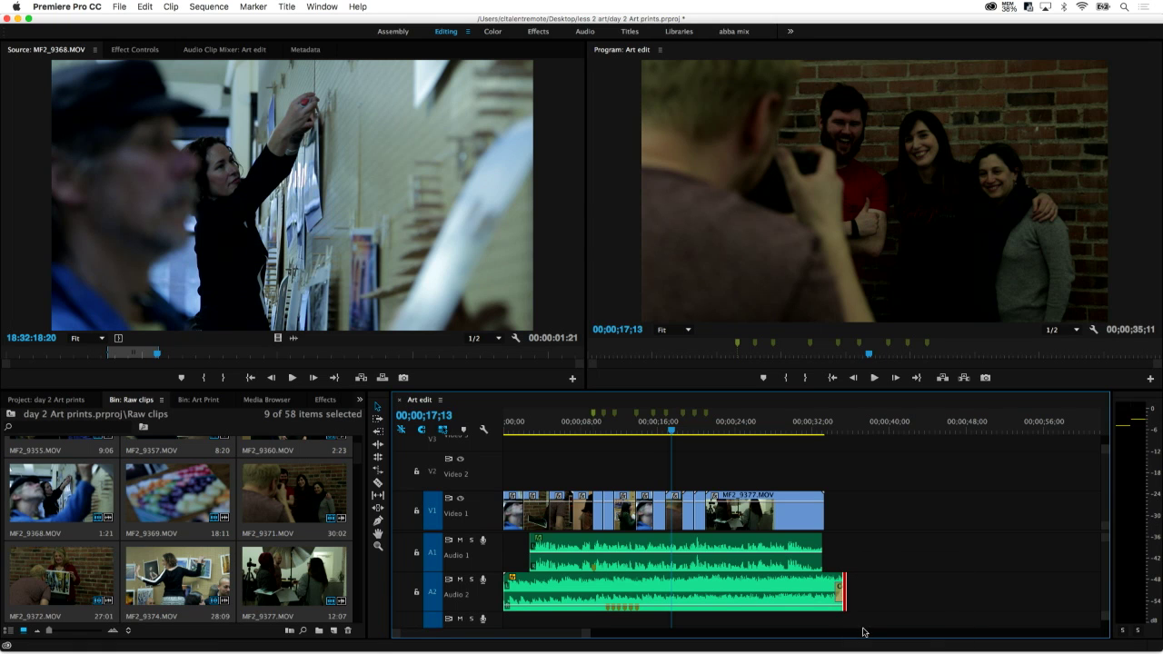
pyautogui.click(838, 590)
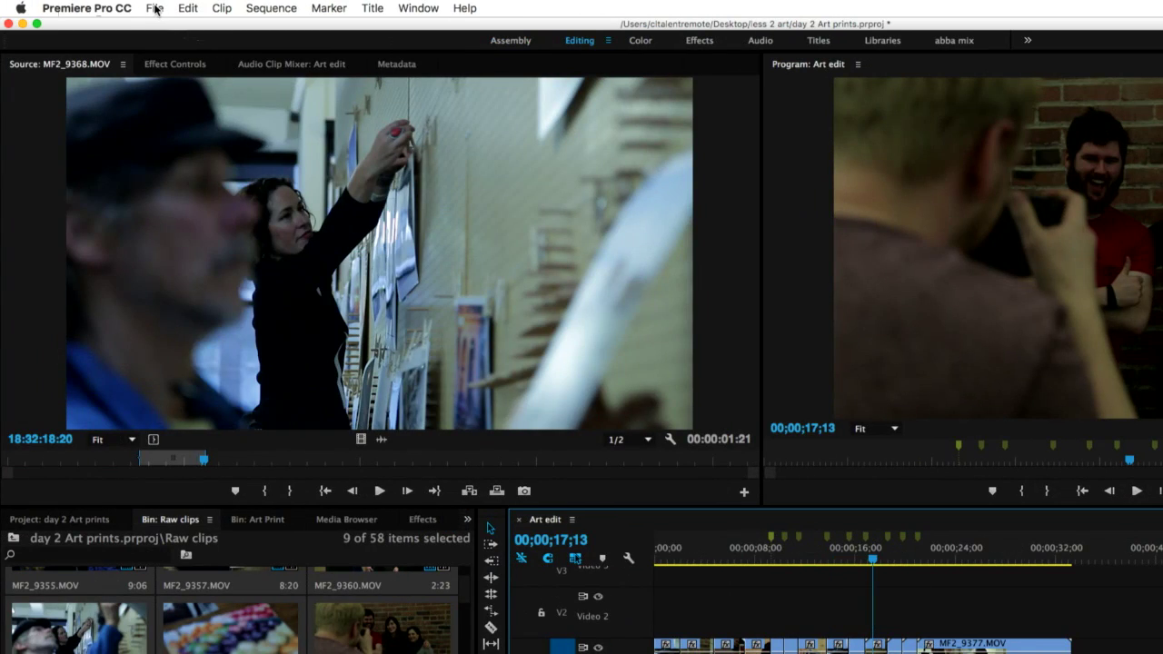
# Open the media export settings for the Art edit sequence and keep H.264 as the format.
pyautogui.click(155, 8)
pyautogui.moveTo(180, 400)
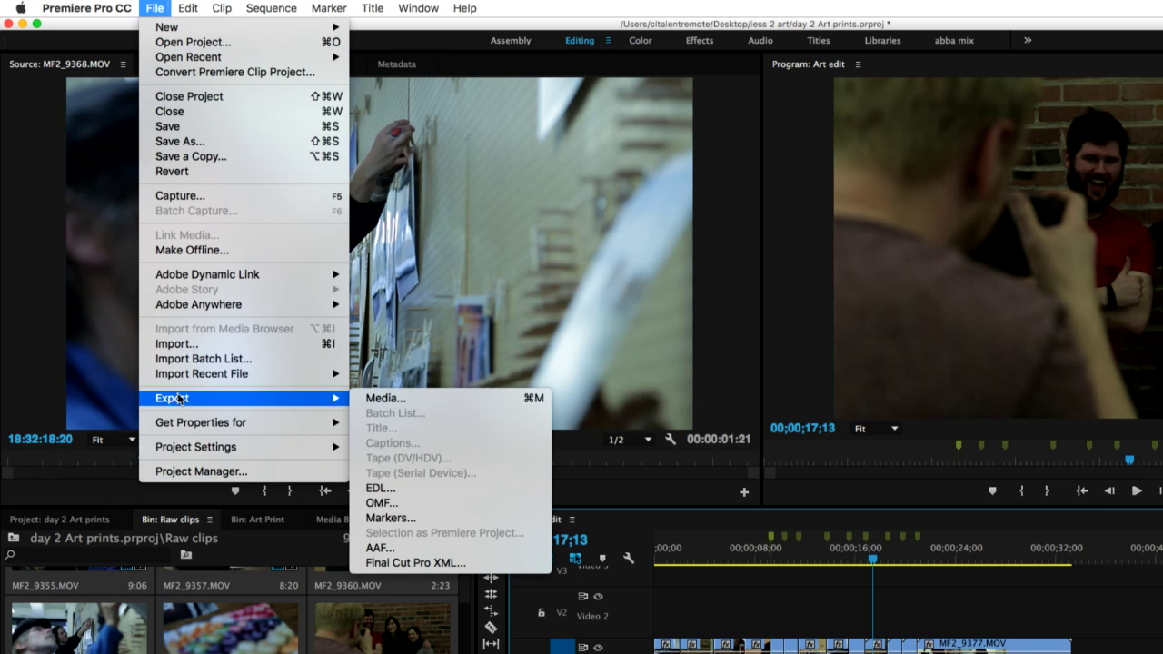
pyautogui.click(374, 400)
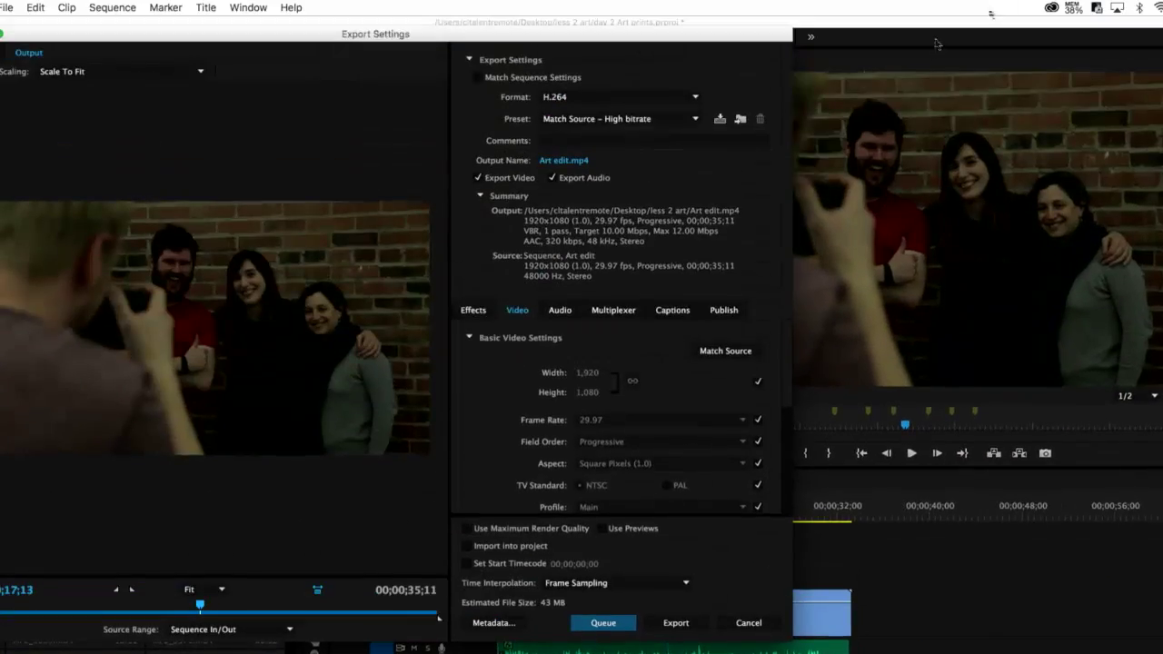
pyautogui.click(639, 98)
pyautogui.click(640, 100)
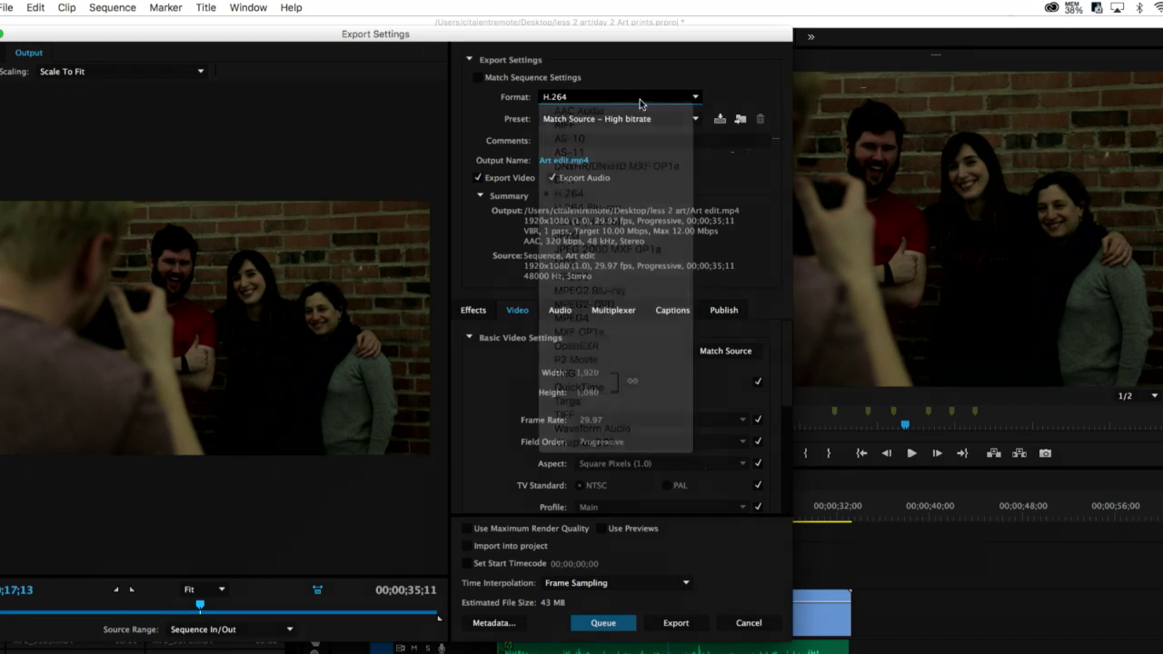
# Keep the Match Source - High bitrate preset and export the sequence as Art edit.mp4.
pyautogui.click(631, 121)
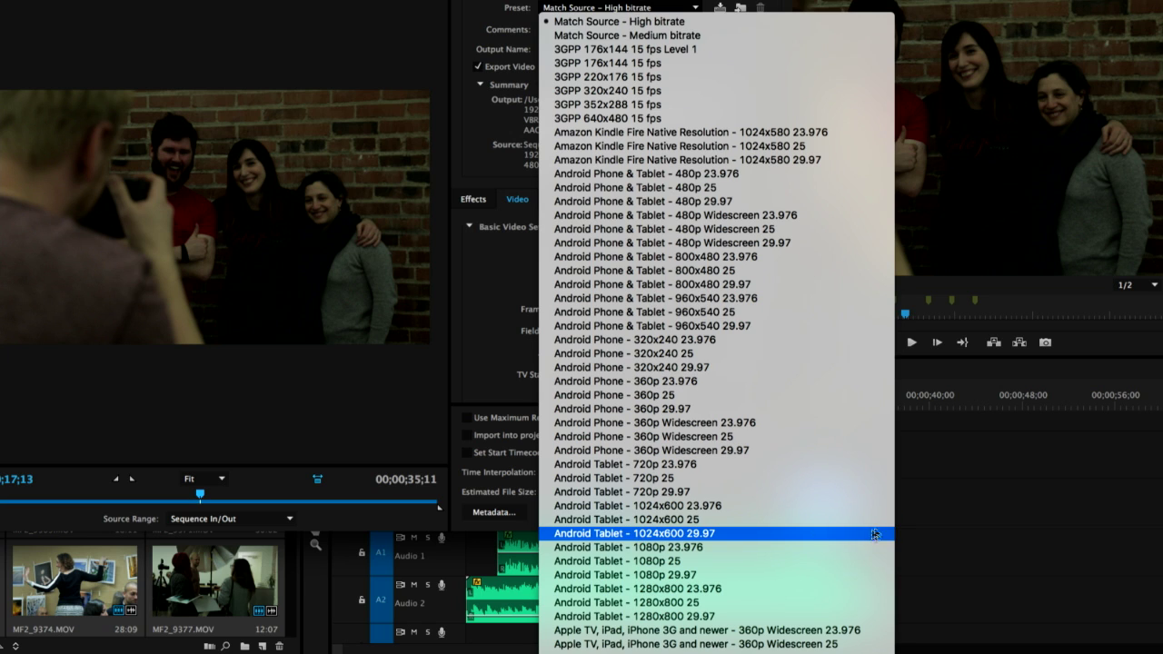
pyautogui.click(1045, 475)
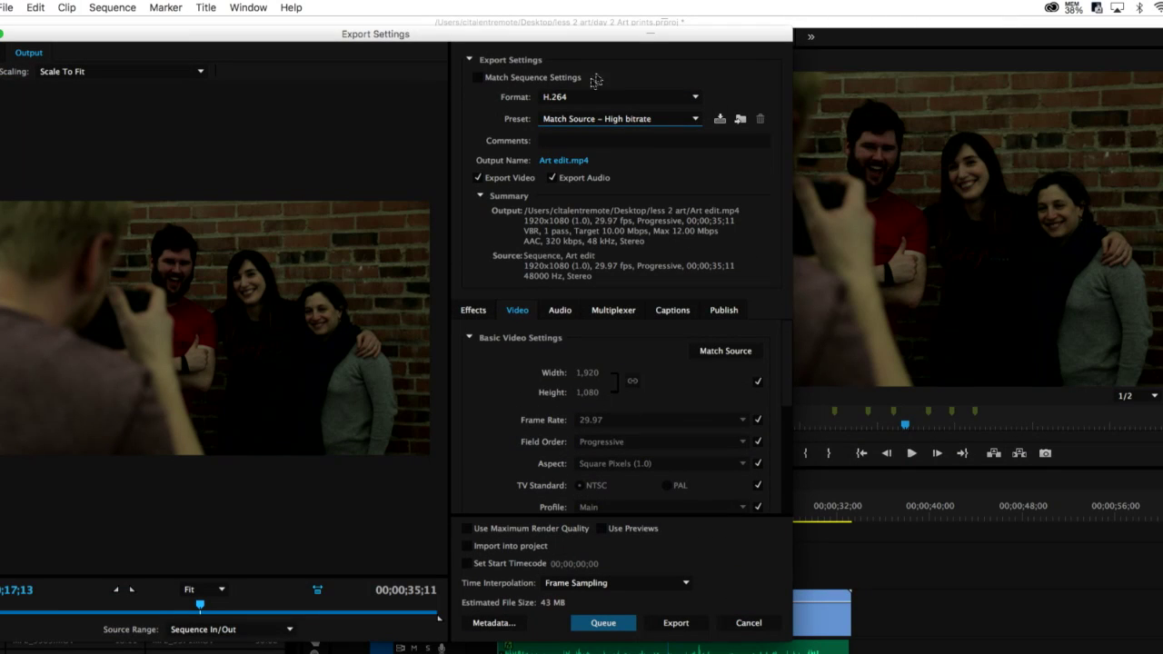
pyautogui.click(599, 121)
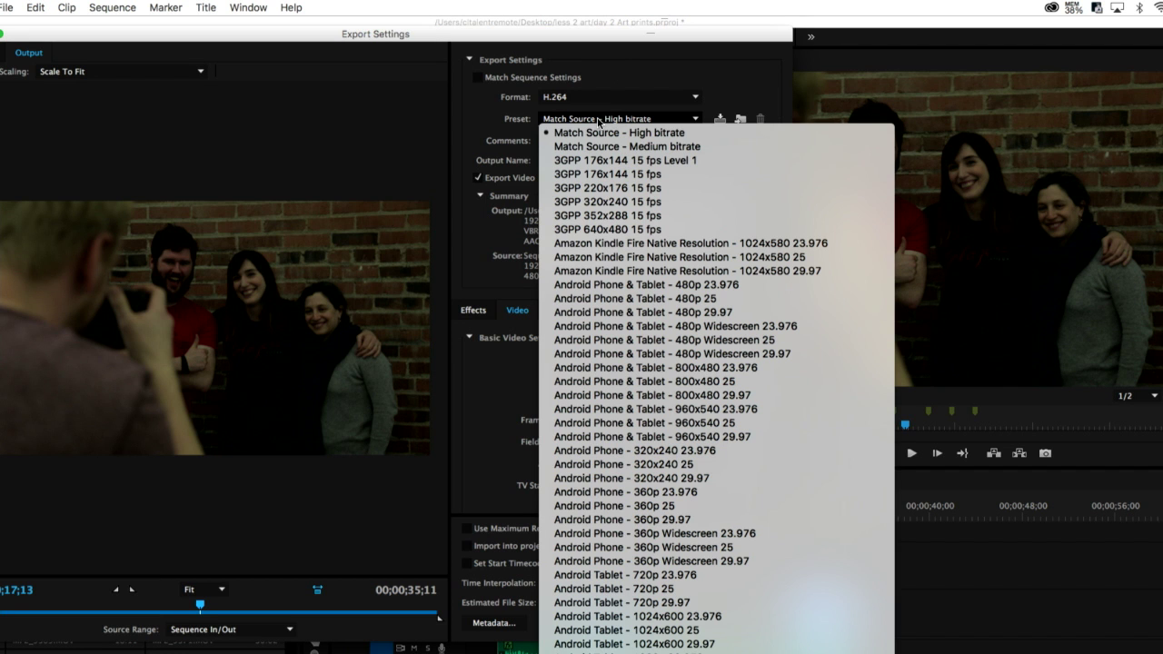
pyautogui.click(599, 122)
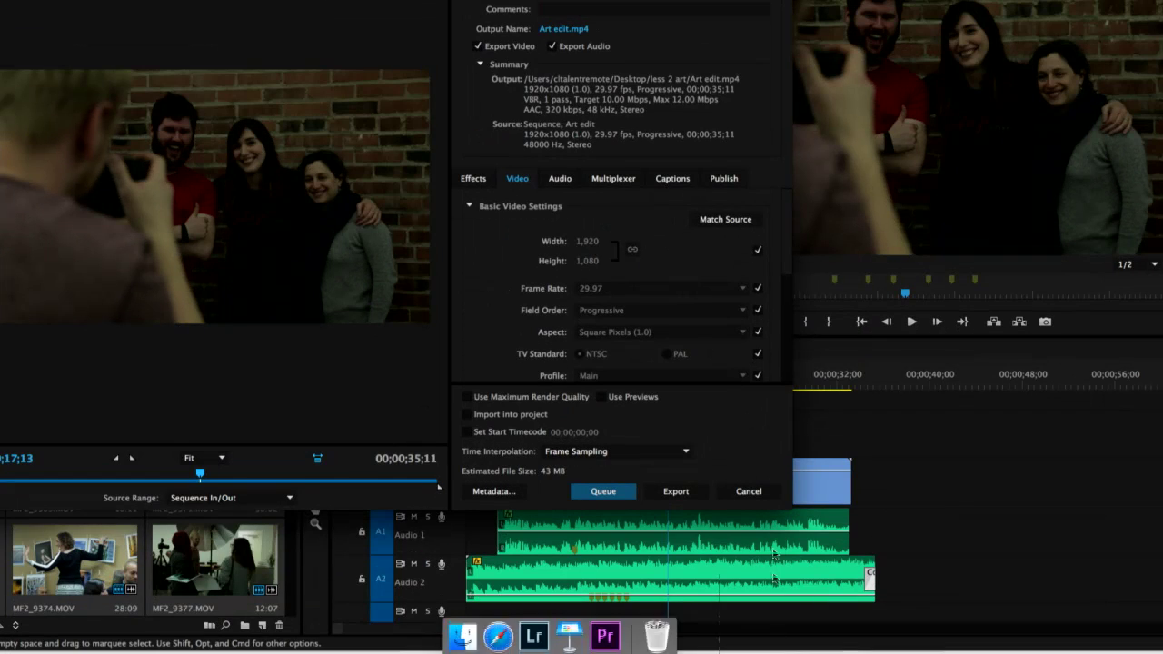
pyautogui.click(677, 499)
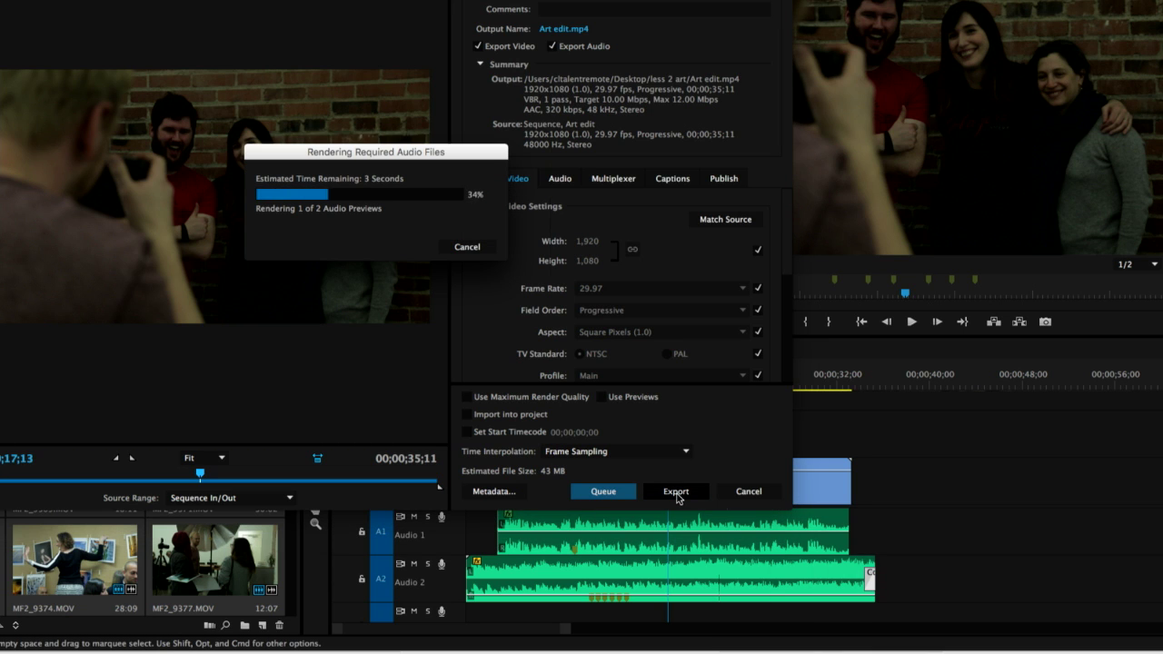